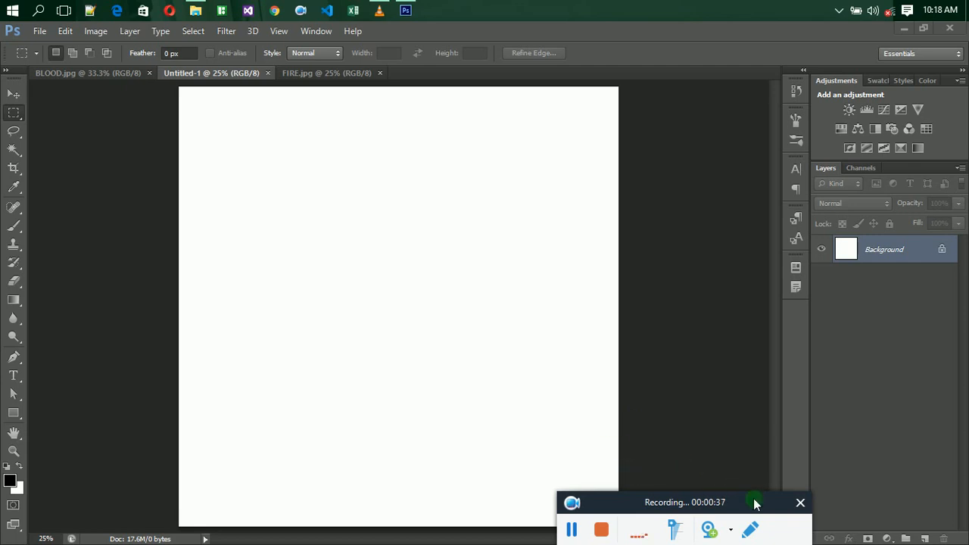
Examine the finished FIRE.jpg and BLOOD.jpg sample designs, and return to the blank Untitled-1 document
left_click(304, 73)
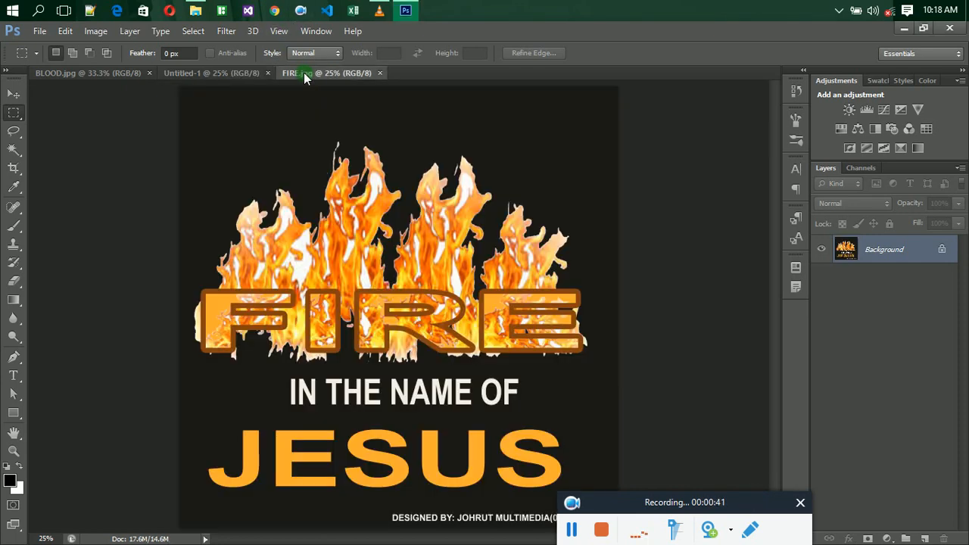
left_click(75, 71)
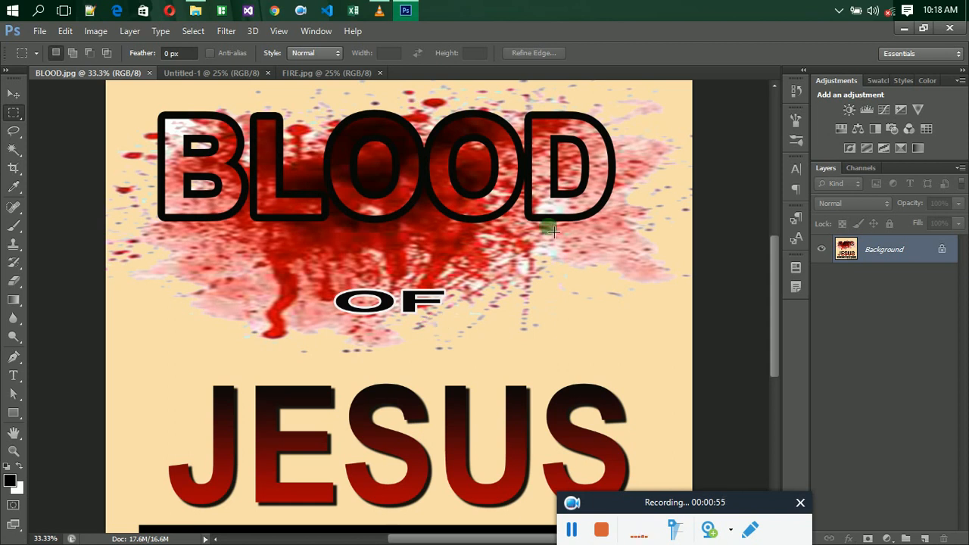
key("ctrl+plus")
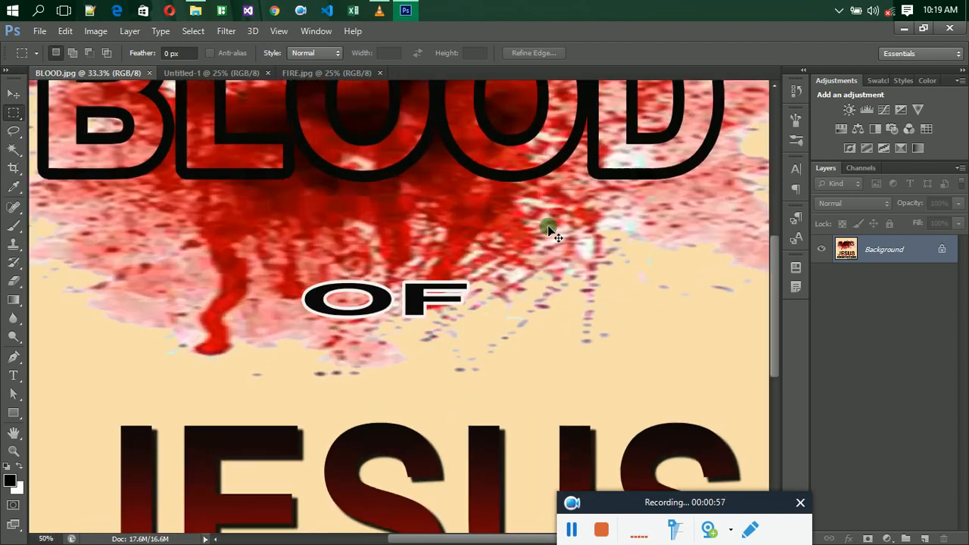
key("ctrl+minus")
key("ctrl+minus")
key("ctrl+minus")
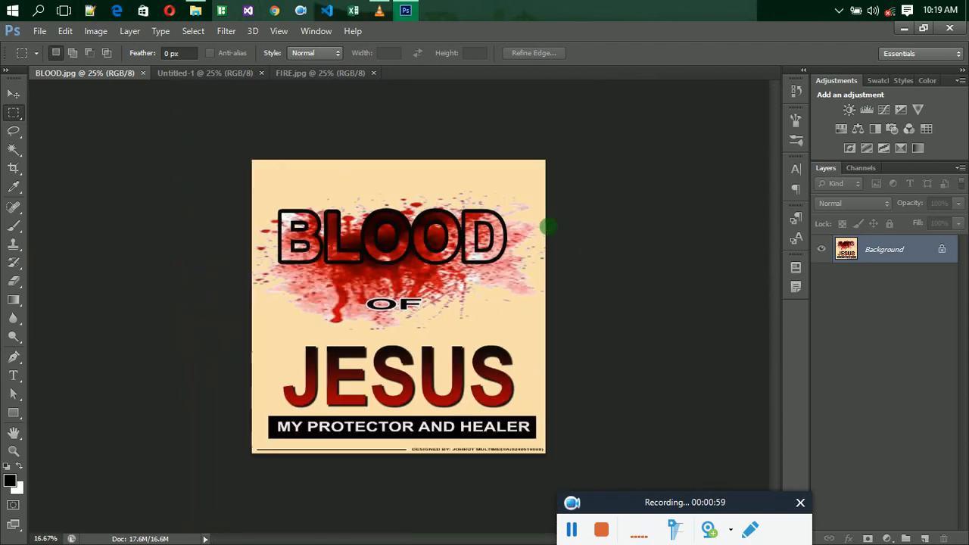
left_click(226, 72)
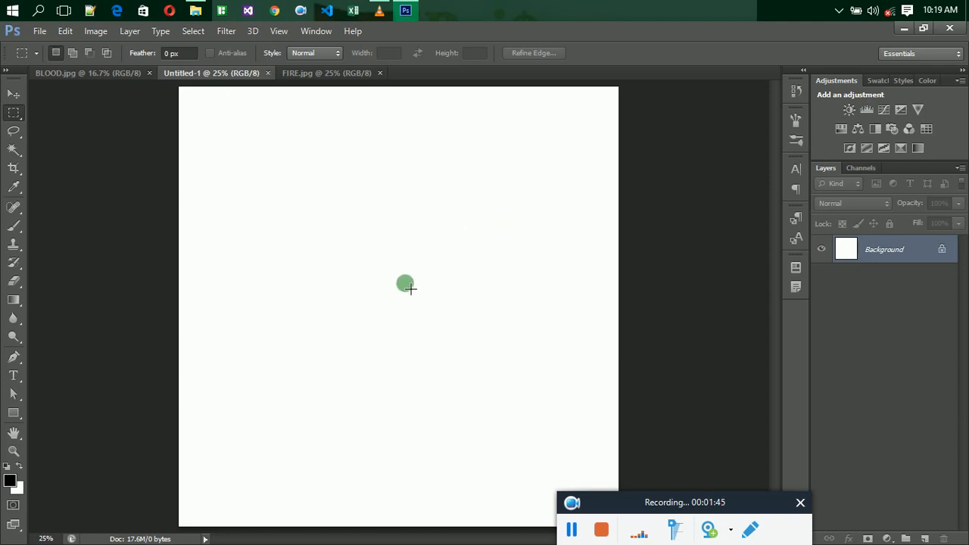
Add a text layer reading "fire" in the upper-left area of the blank canvas
left_click(15, 378)
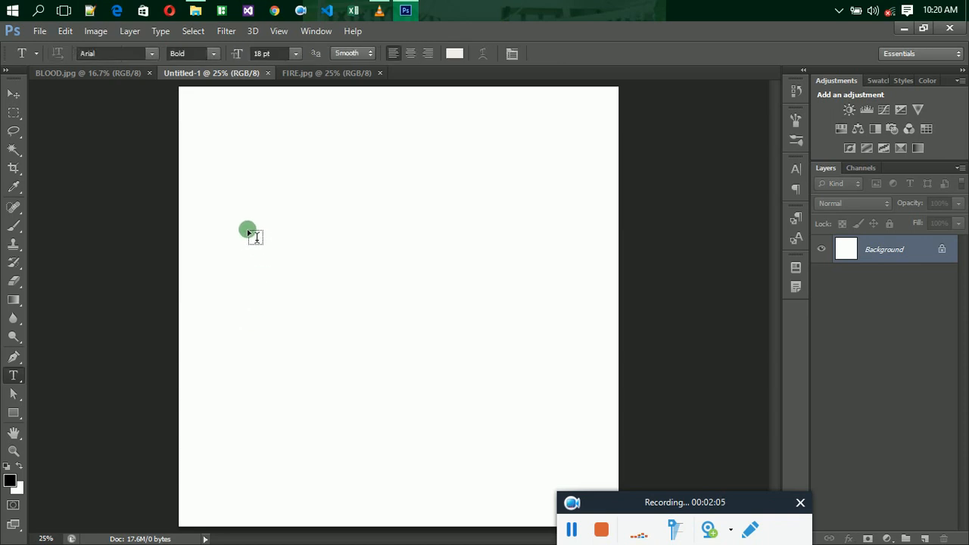
left_click(248, 230)
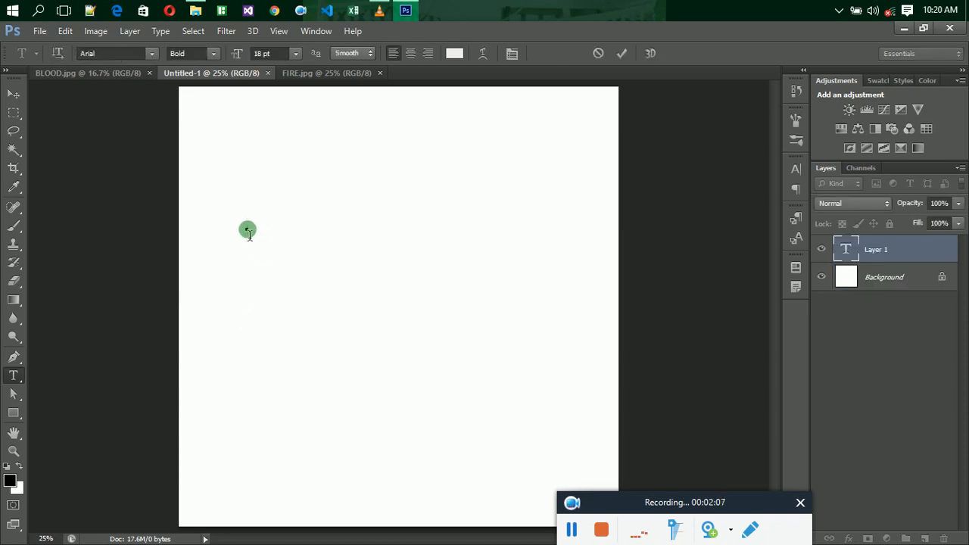
type("FIR")
left_click(622, 57)
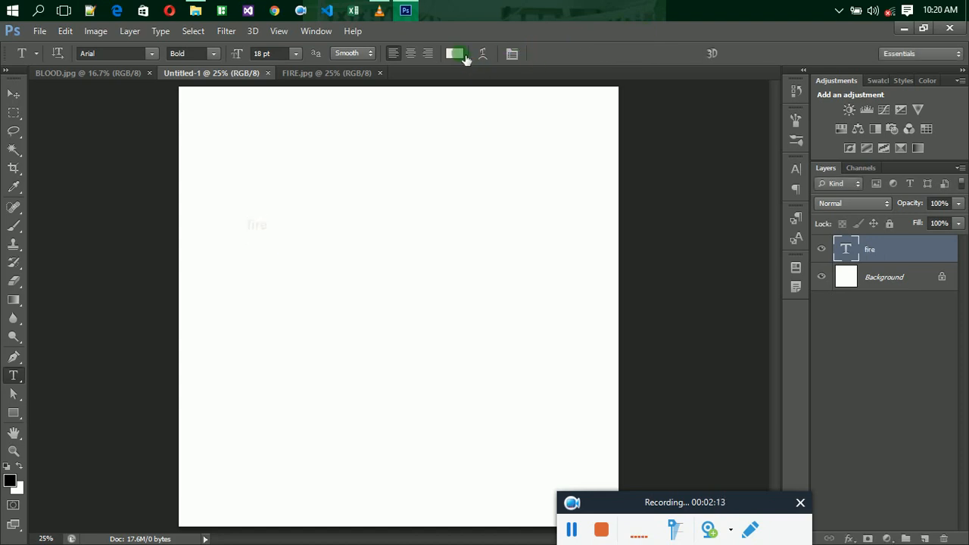
Set the colour of the "fire" text to near-black, hex 050505
left_click(455, 54)
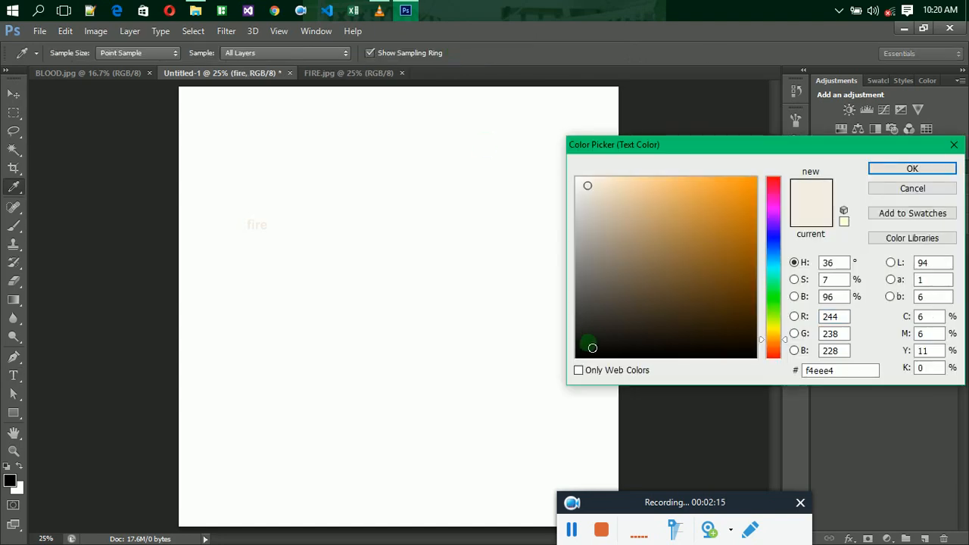
left_click(589, 356)
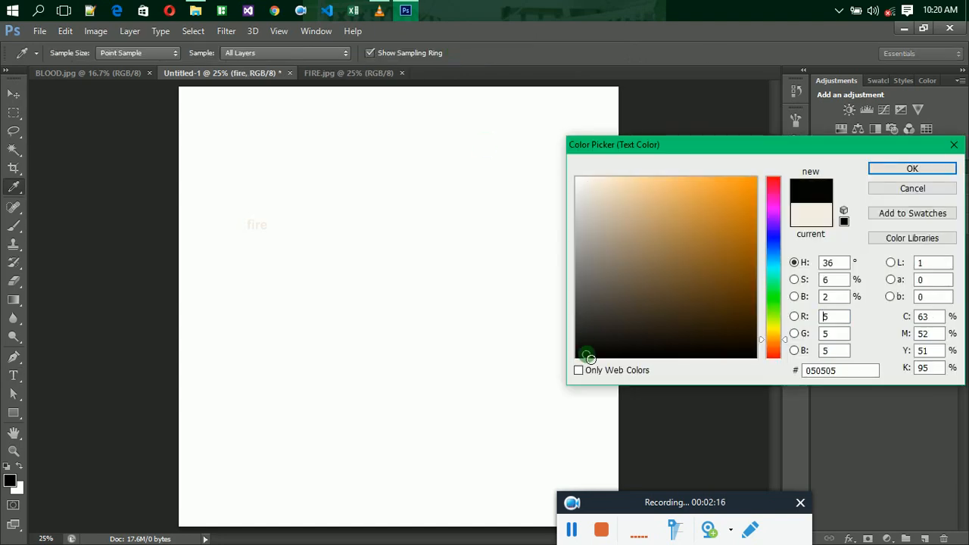
left_click(881, 169)
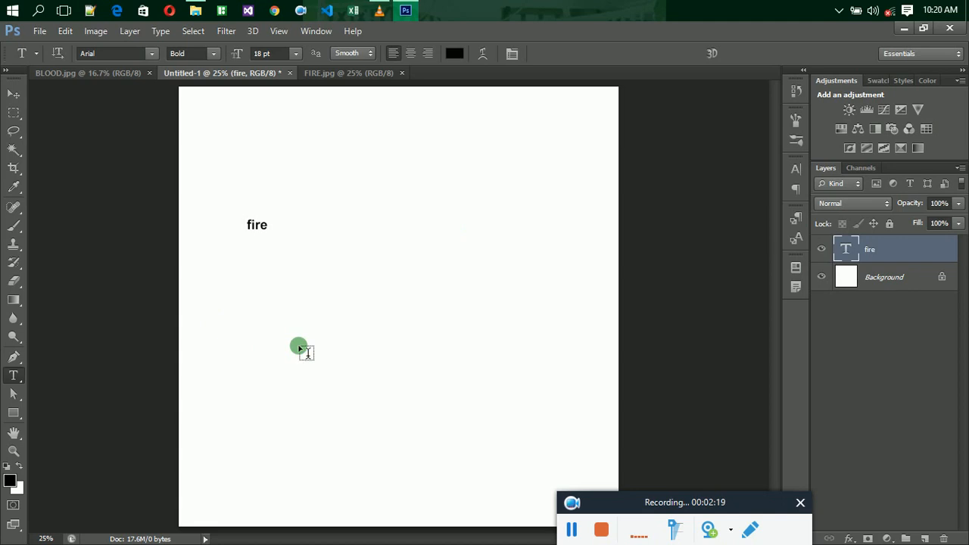
Replace the lowercase text on the canvas with "FIRE" in capitals and commit the edit
left_click(268, 234)
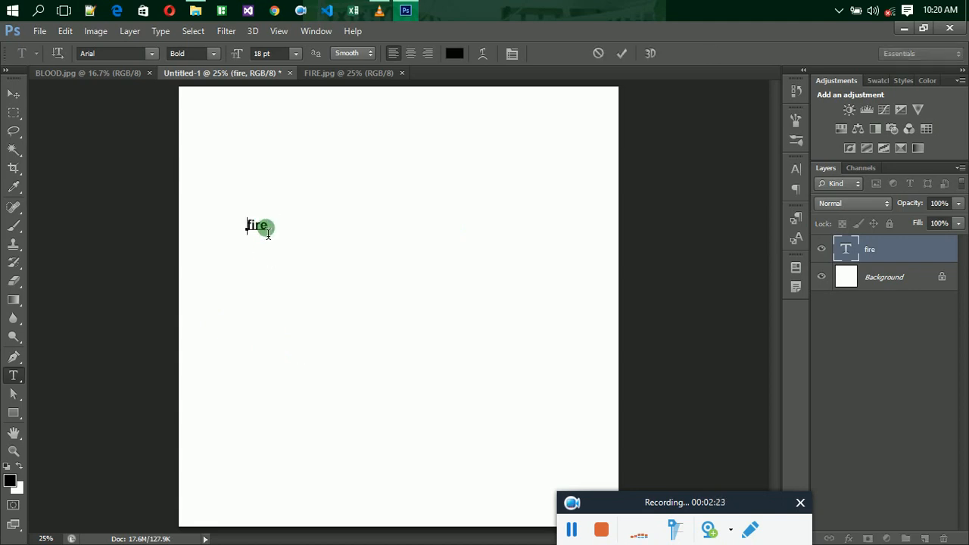
key("ctrl+a")
key("BackSpace")
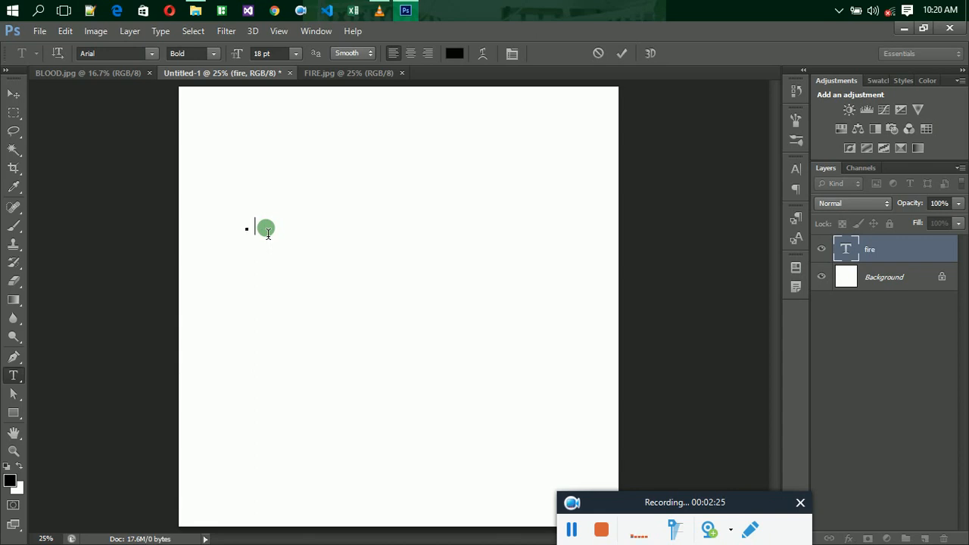
type("FIRE")
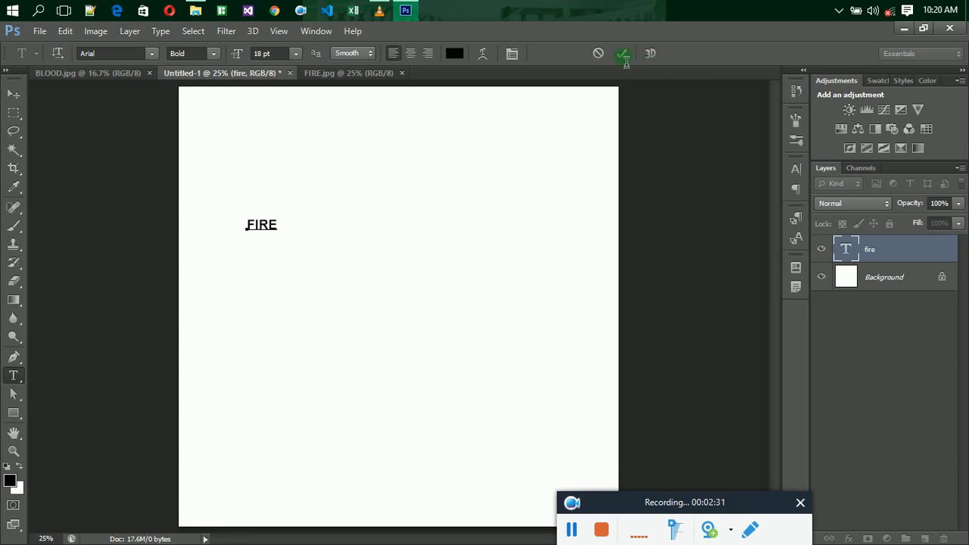
left_click(532, 197)
left_click(624, 58)
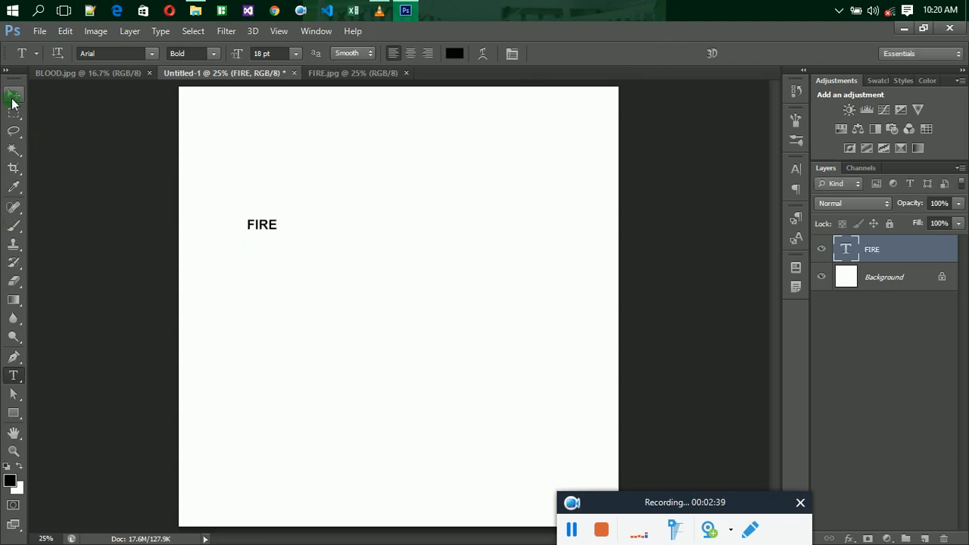
Enlarge the FIRE text to about 1023% width and 978% height so it spans the canvas centre, and deselect the layer
left_click(13, 96)
left_click(274, 231)
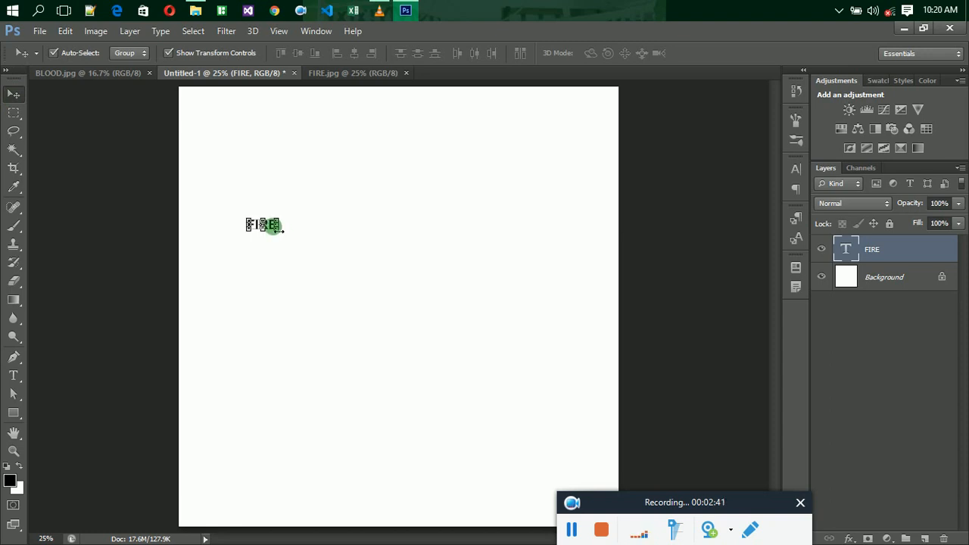
left_click_drag(274, 225, 556, 378)
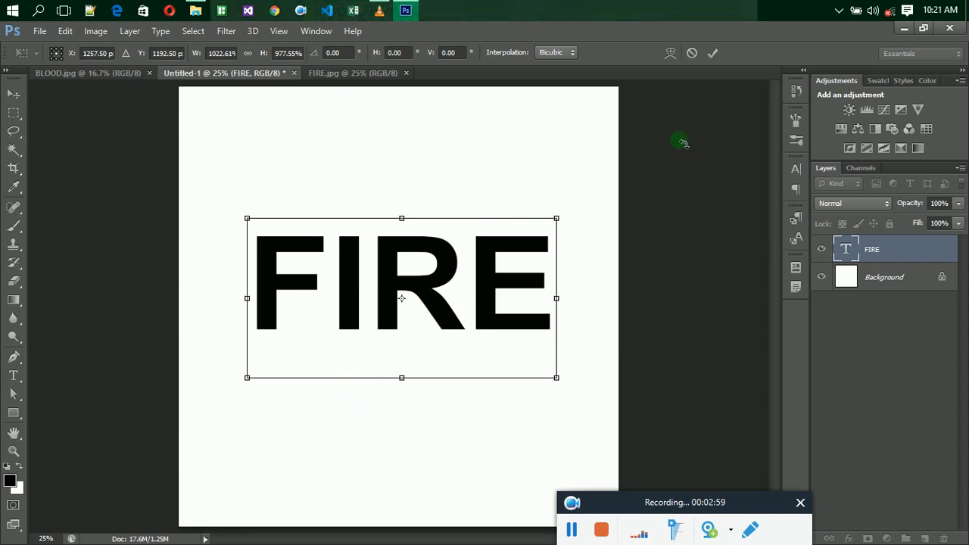
left_click(712, 53)
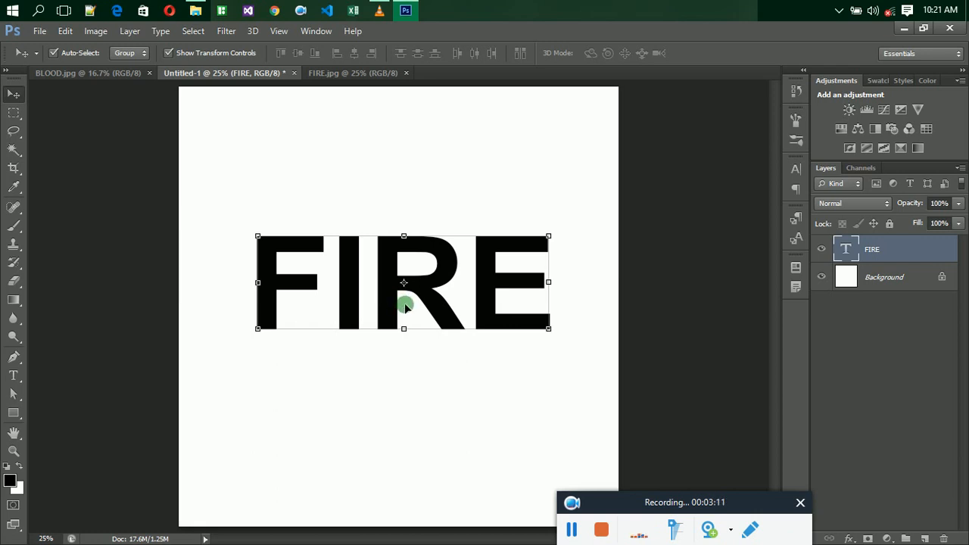
left_click(433, 365)
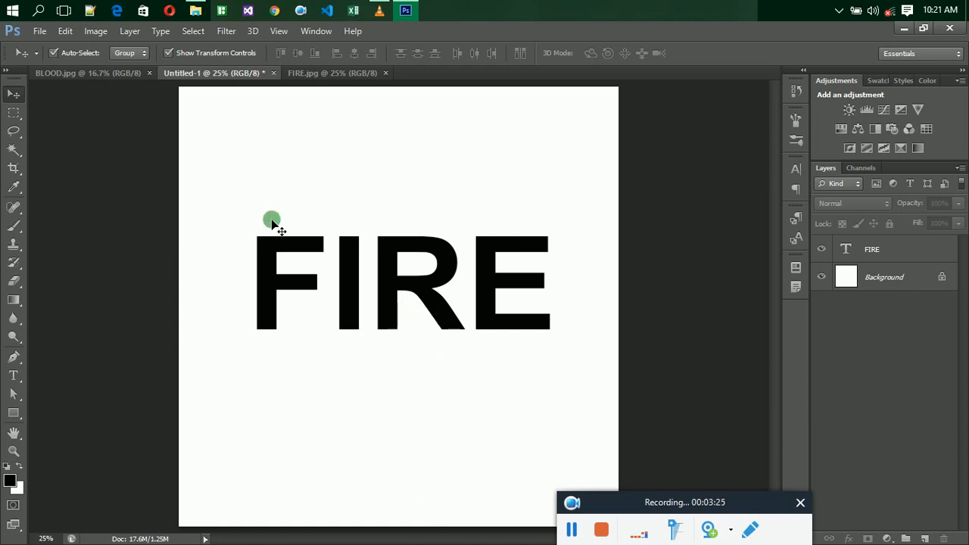
Place the flame image "download (4)" from the GRAPHICS TRAINING folder over the FIRE text at its default size
left_click(37, 33)
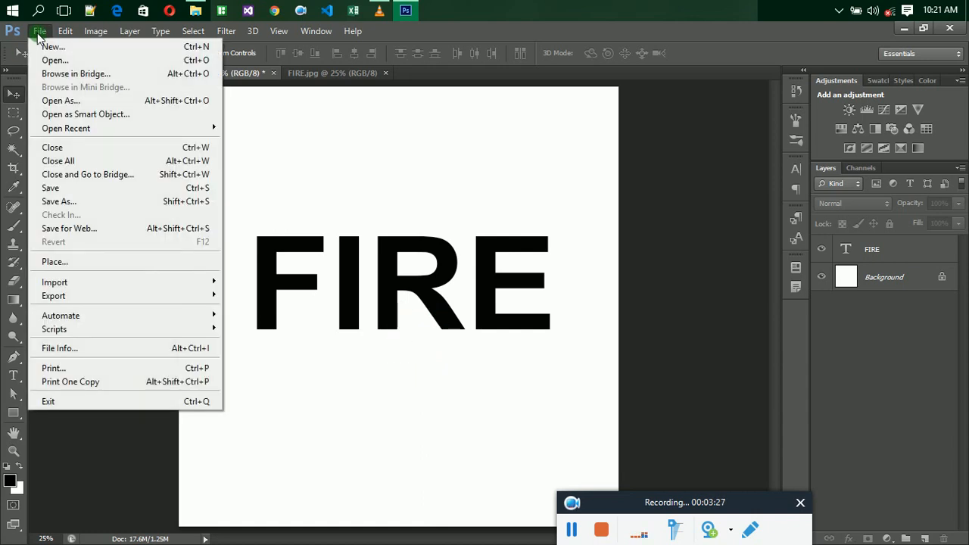
left_click(69, 260)
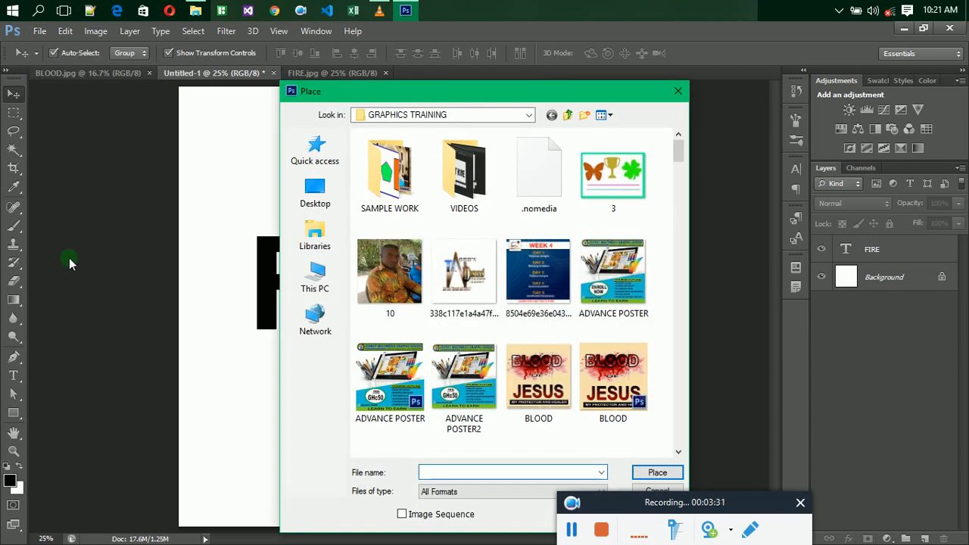
left_click(679, 452)
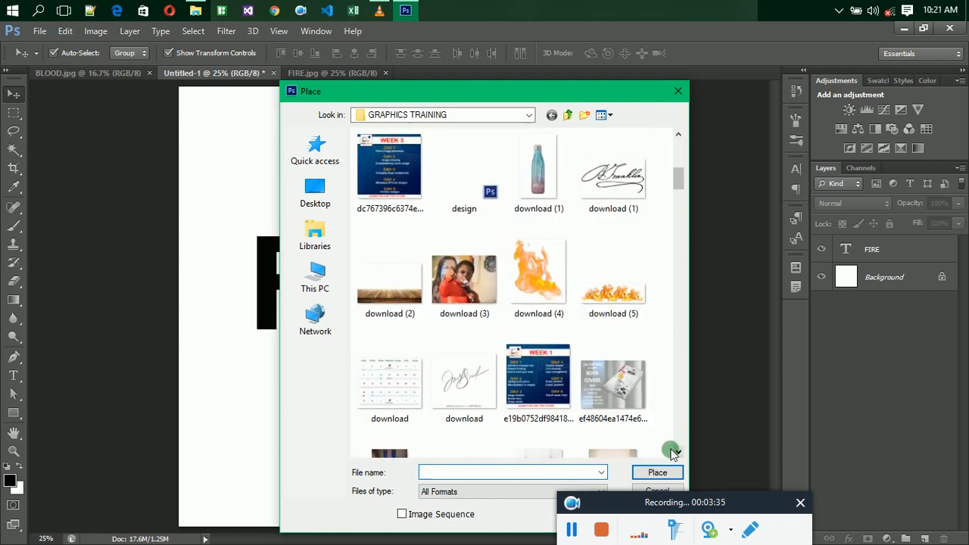
left_click(542, 294)
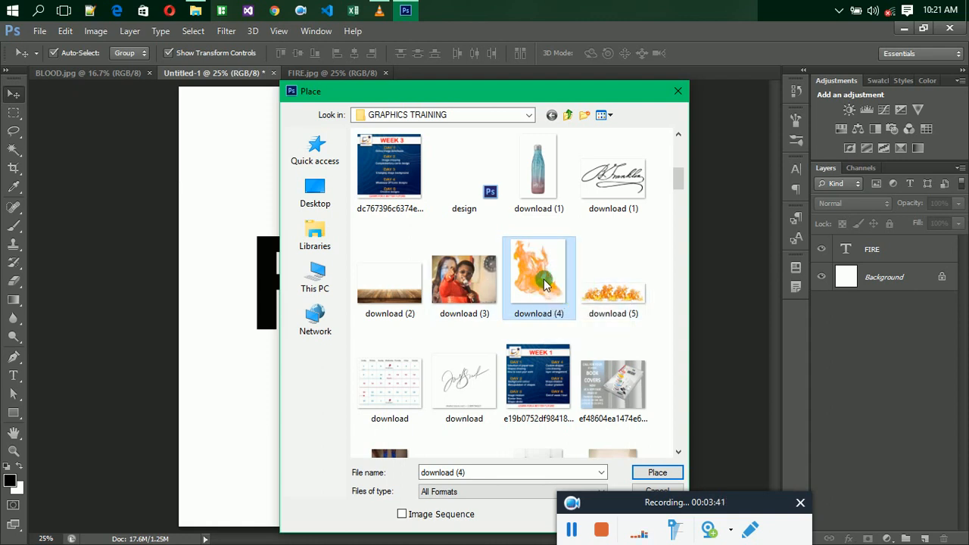
left_click(660, 470)
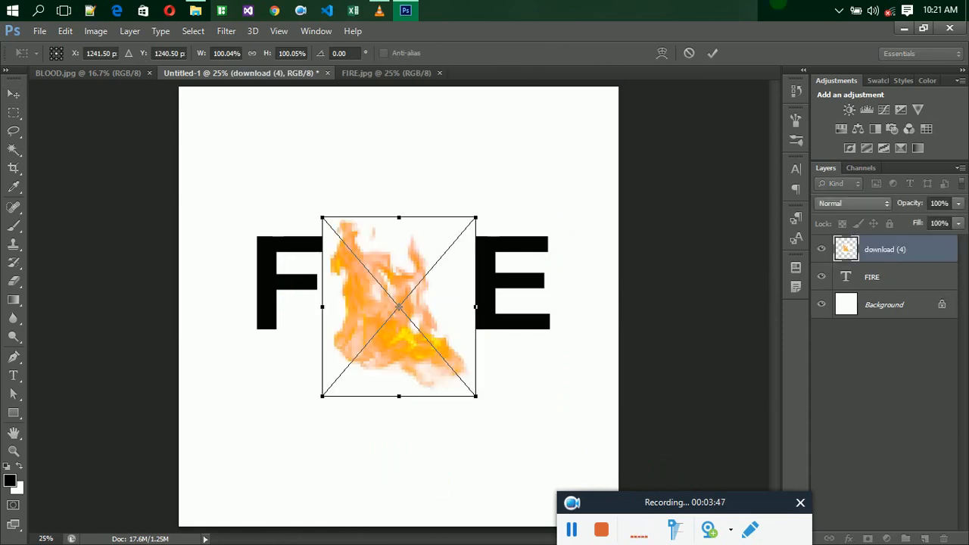
left_click(713, 53)
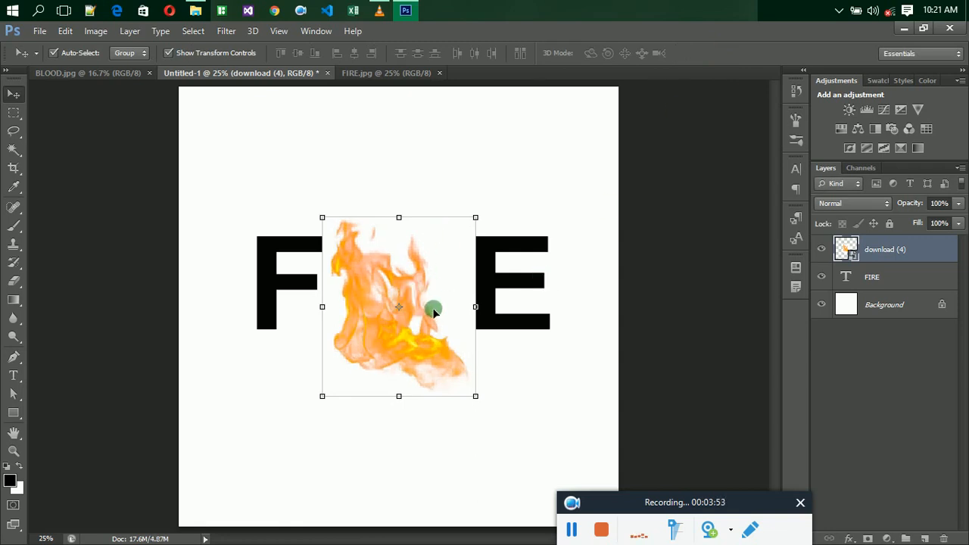
Rasterize the download (4) flame layer, delete its white background using the Magic Wand, and clear the selection
right_click(909, 248)
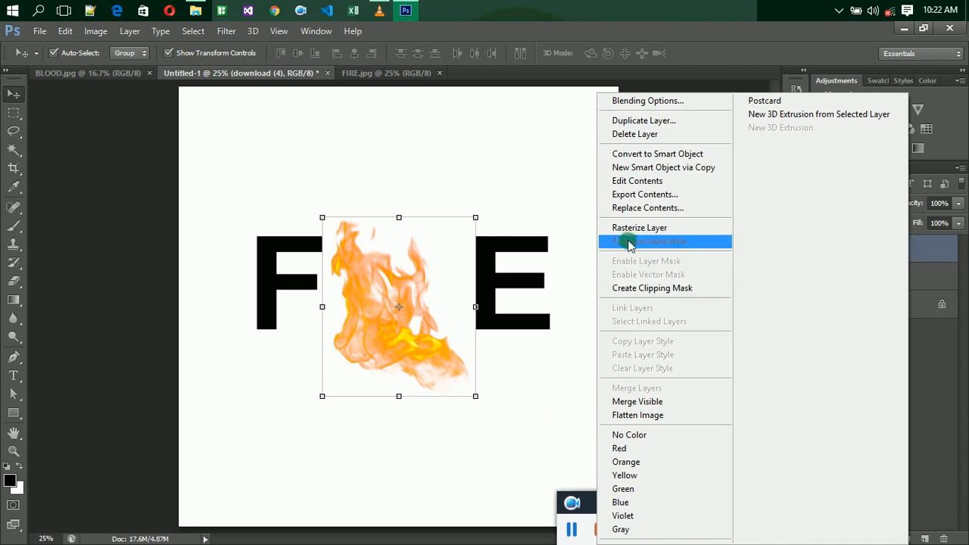
left_click(628, 232)
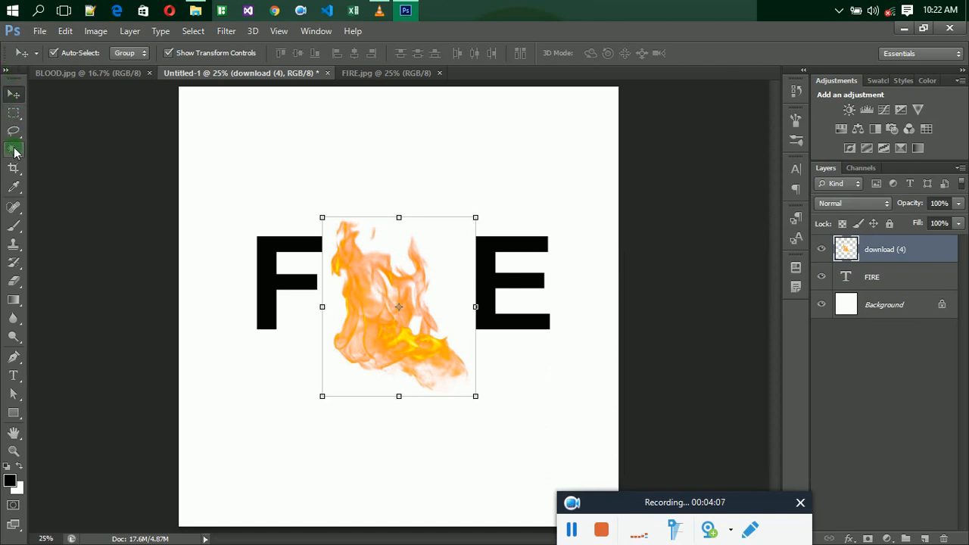
left_click_drag(15, 154, 66, 166)
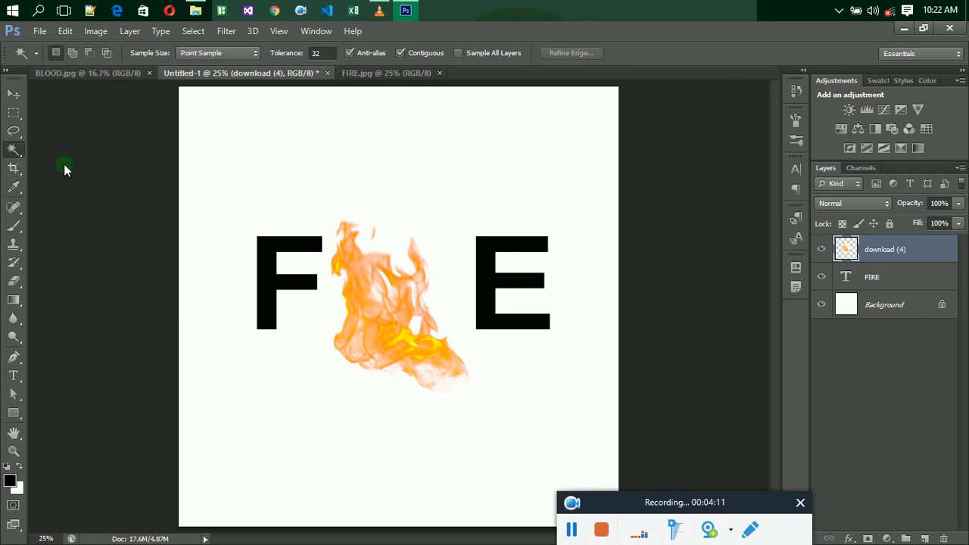
left_click(439, 303)
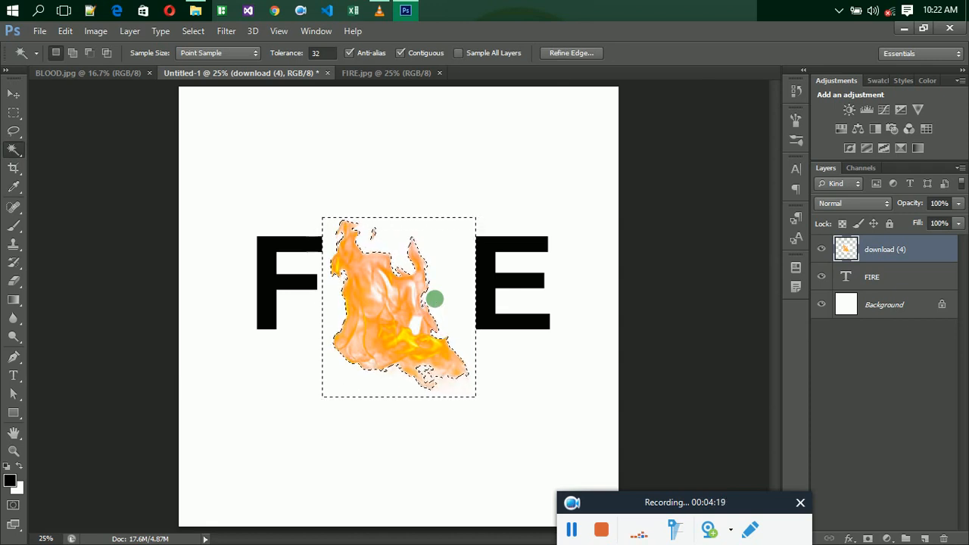
key("Delete")
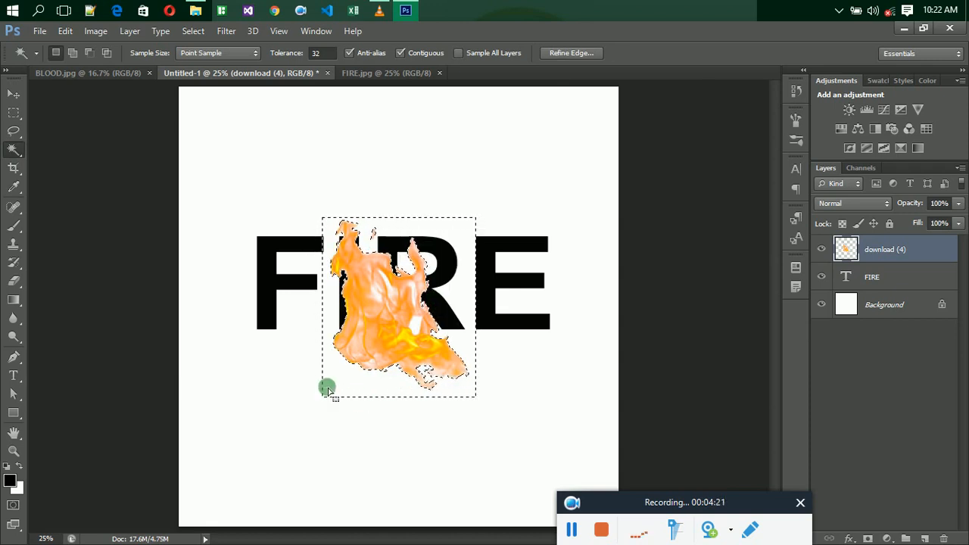
left_click(371, 438)
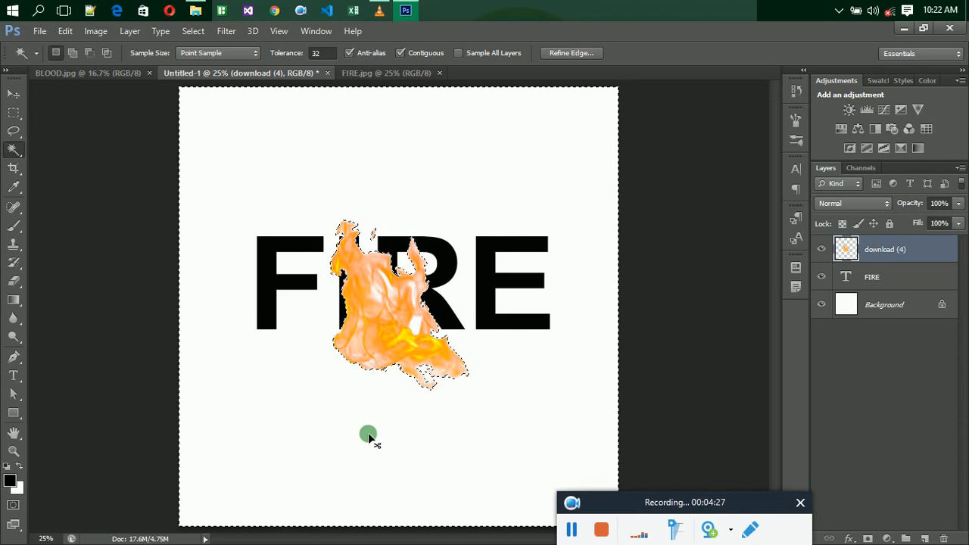
key("ctrl+d")
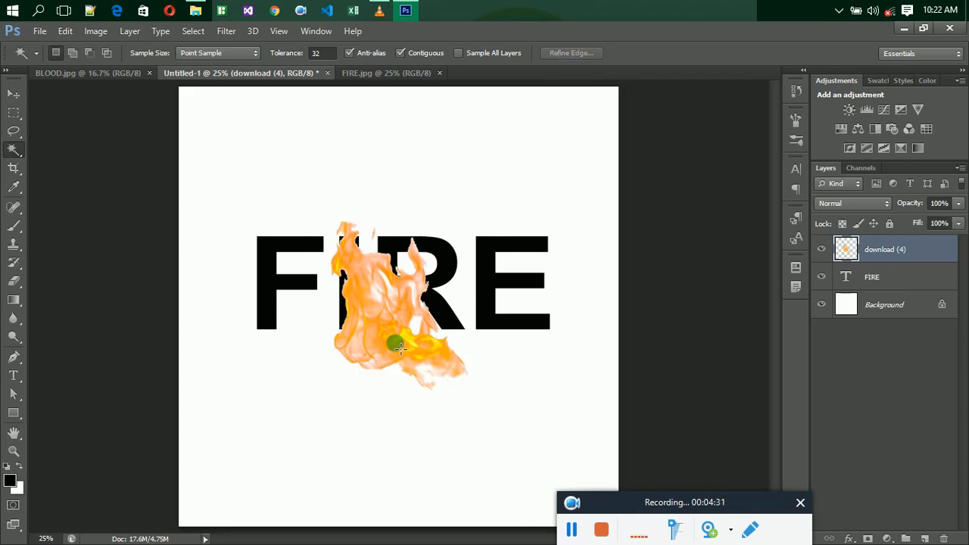
Duplicate the flame layer, place the copy below the original near the canvas bottom, and select the original flame
left_click(13, 94)
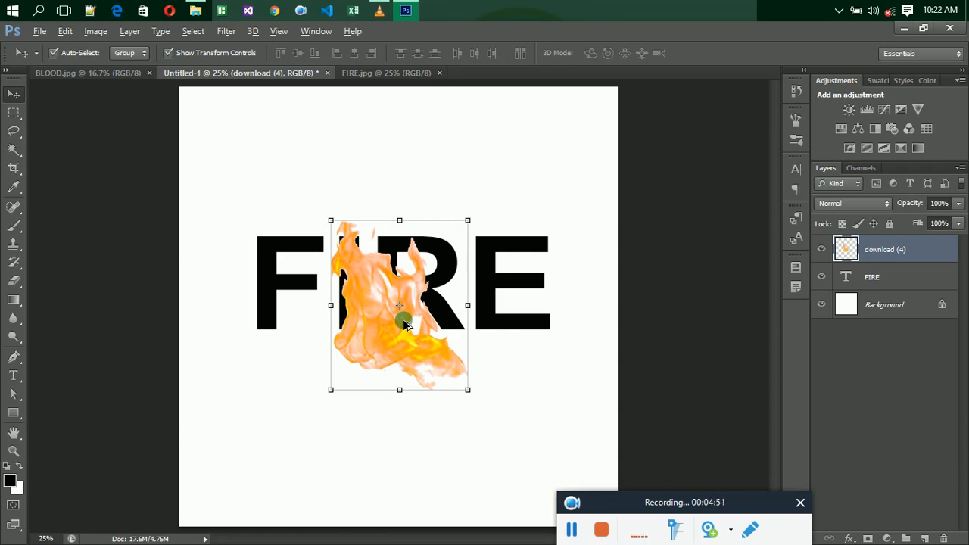
left_click_drag(405, 324, 411, 451)
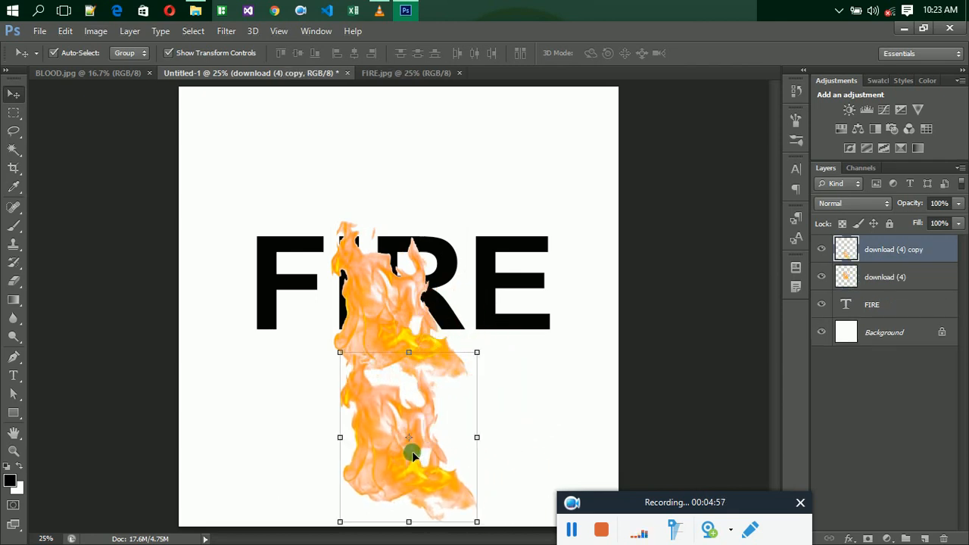
left_click(378, 320)
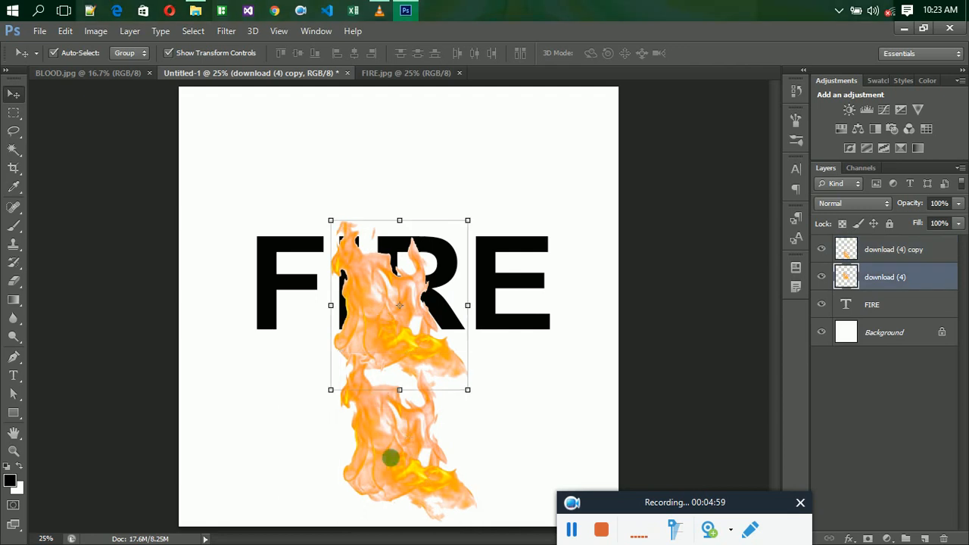
Clip the original download (4) flame layer to the FIRE text with a clipping mask
left_click(389, 448)
left_click(386, 305)
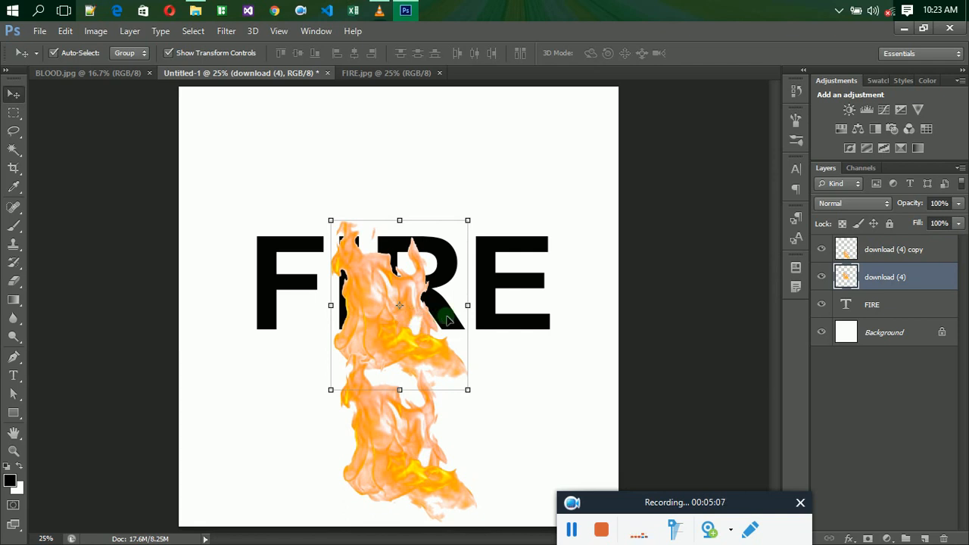
left_click(898, 279)
left_click(917, 280)
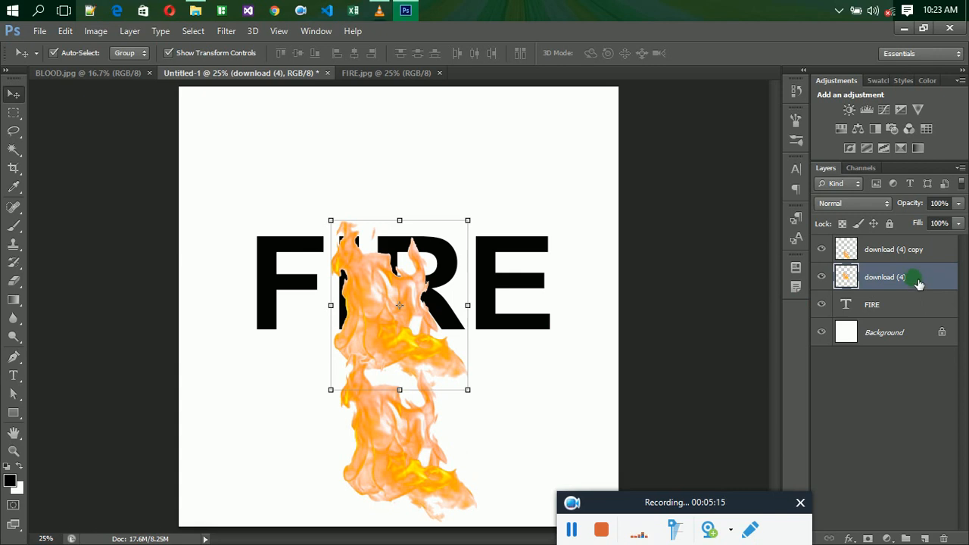
right_click(918, 283)
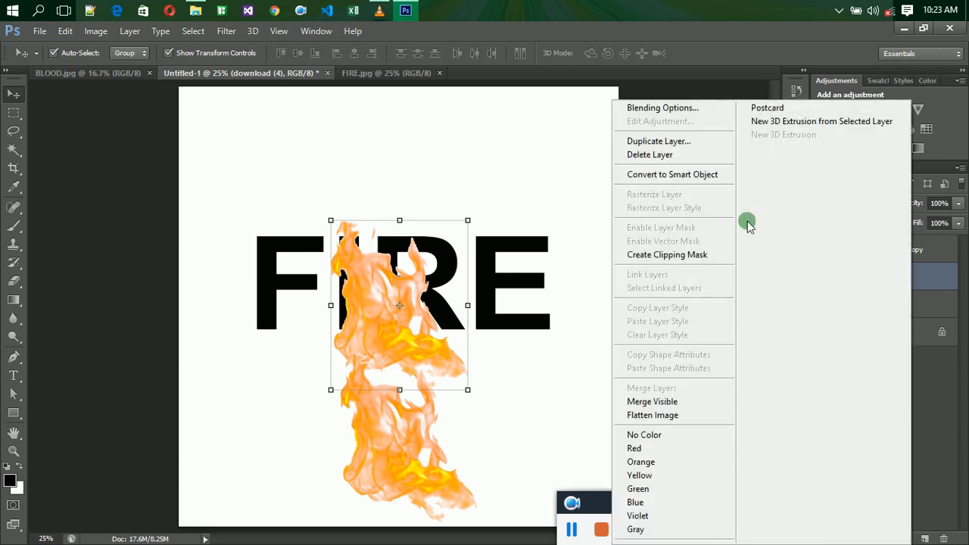
left_click(676, 256)
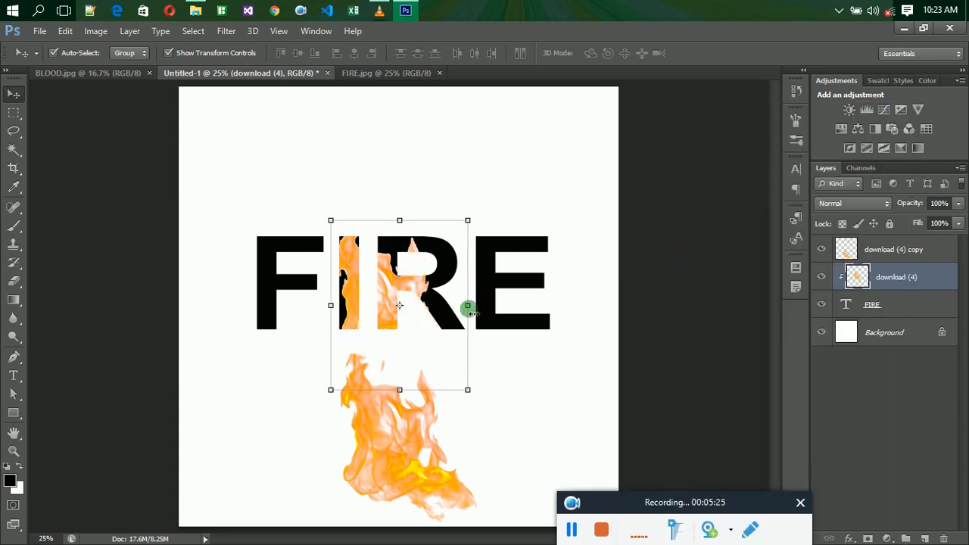
Stretch the clipped flame to about 296% width and 153% height over the FIRE letters, apply it, and deselect the layer
left_click_drag(469, 306, 591, 296)
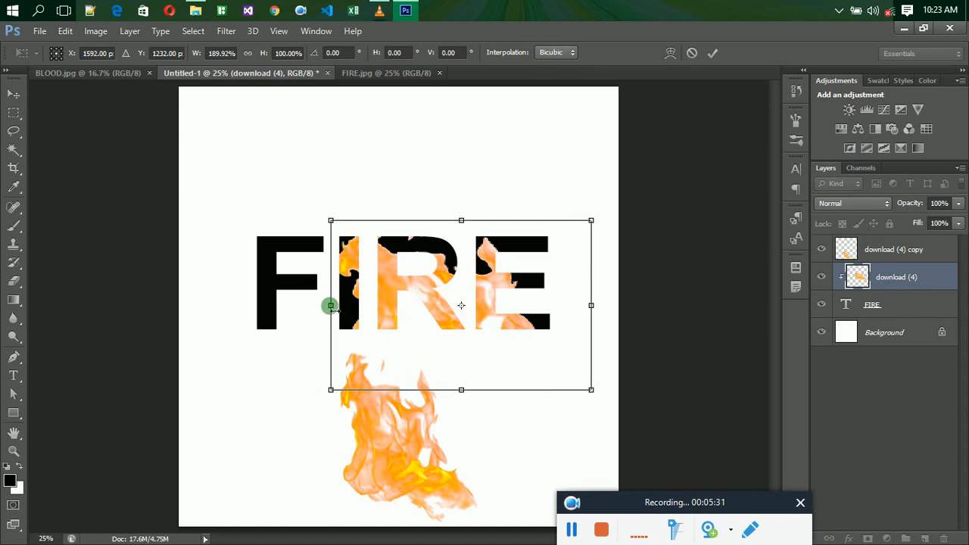
left_click_drag(331, 306, 240, 272)
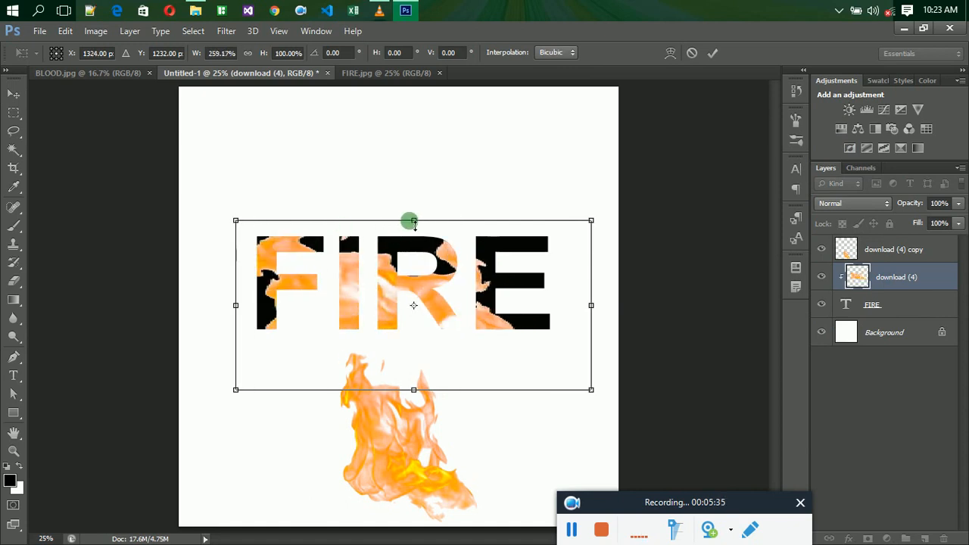
left_click_drag(413, 220, 424, 172)
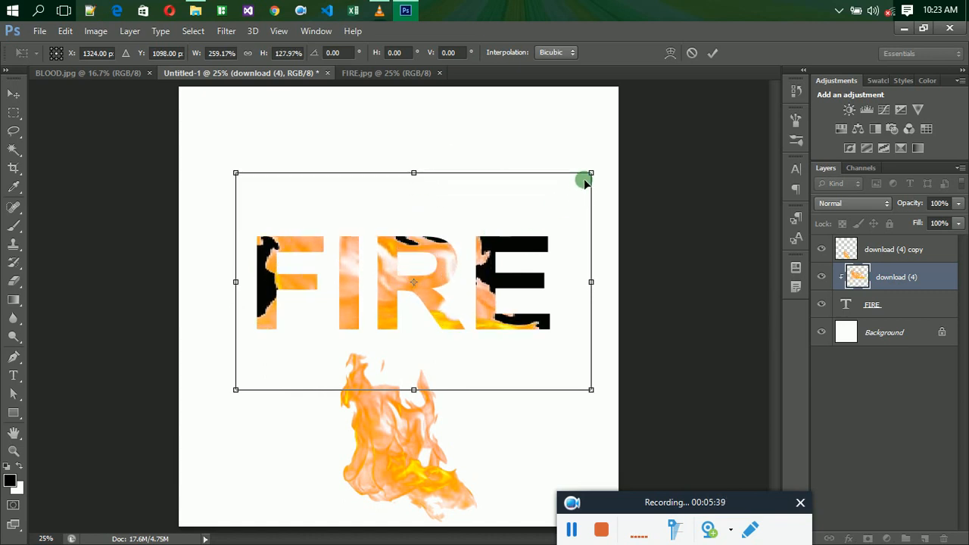
left_click_drag(591, 173, 644, 135)
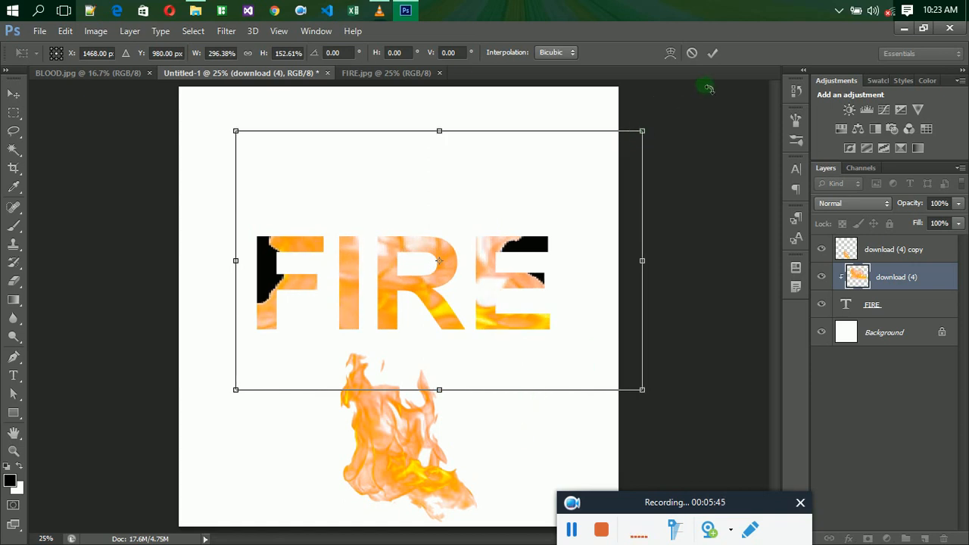
key("Return")
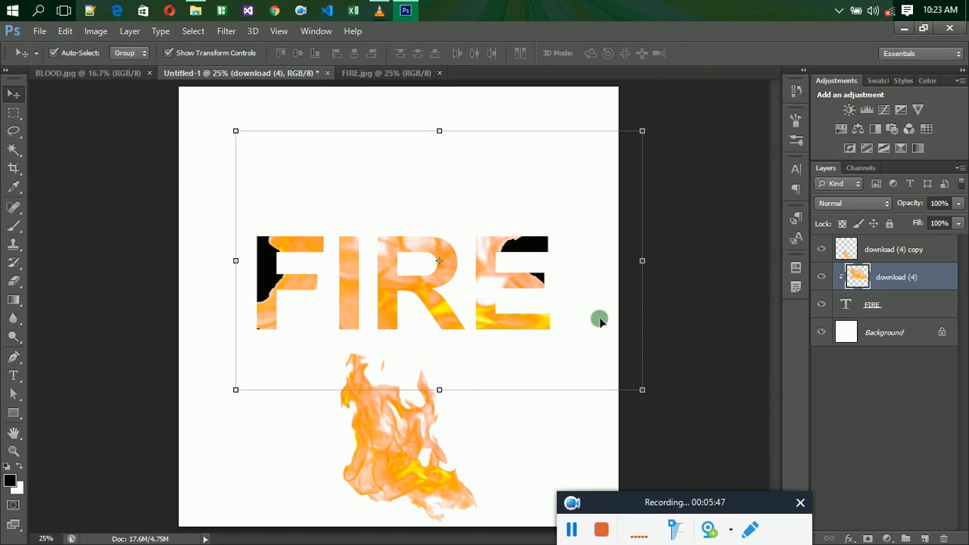
left_click(548, 447)
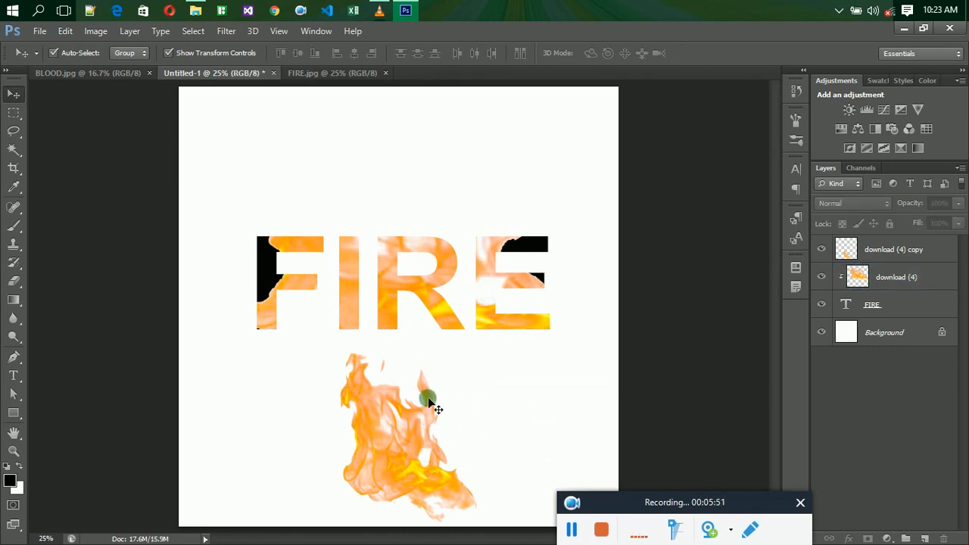
Move the download (4) copy flame from the lower canvas up over the middle of the FIRE text
left_click(901, 256)
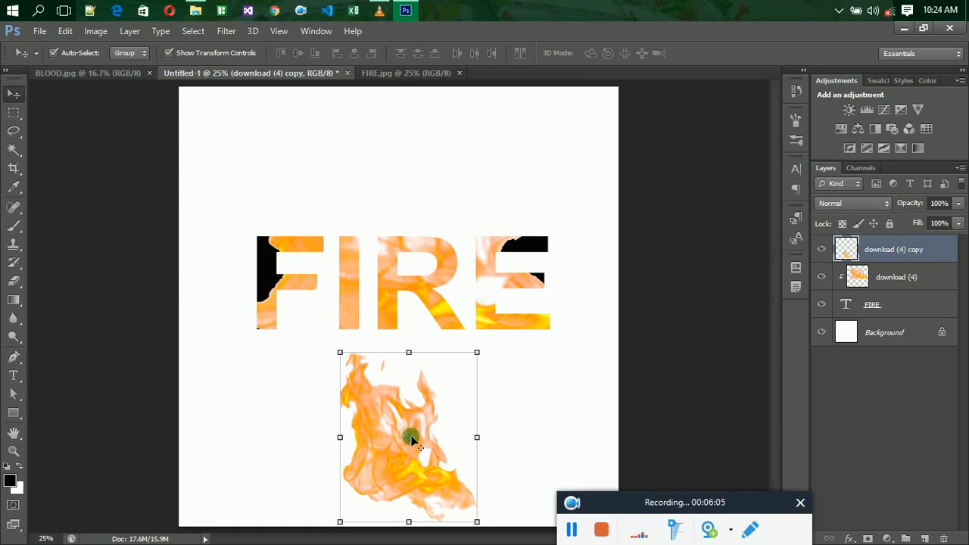
left_click(398, 352)
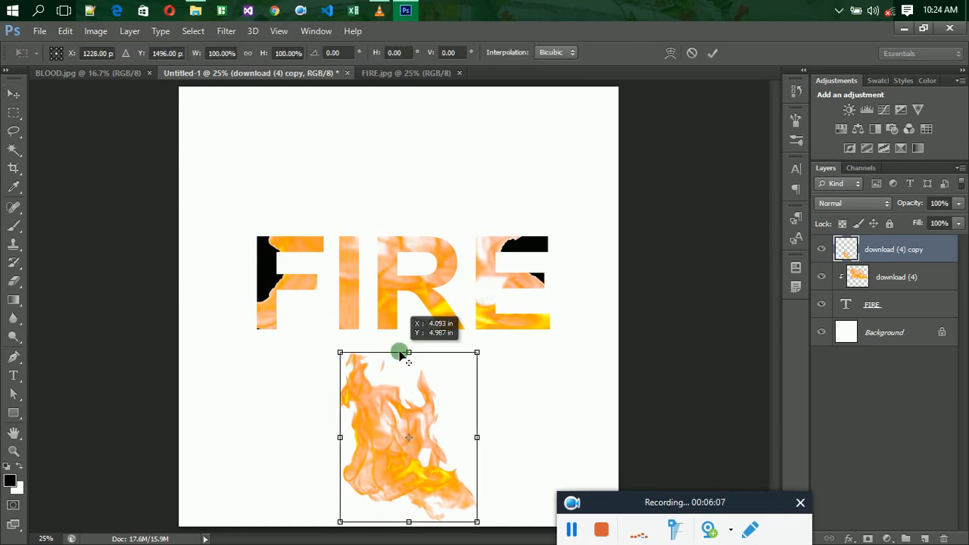
left_click_drag(401, 376, 386, 255)
left_click_drag(398, 457, 373, 293)
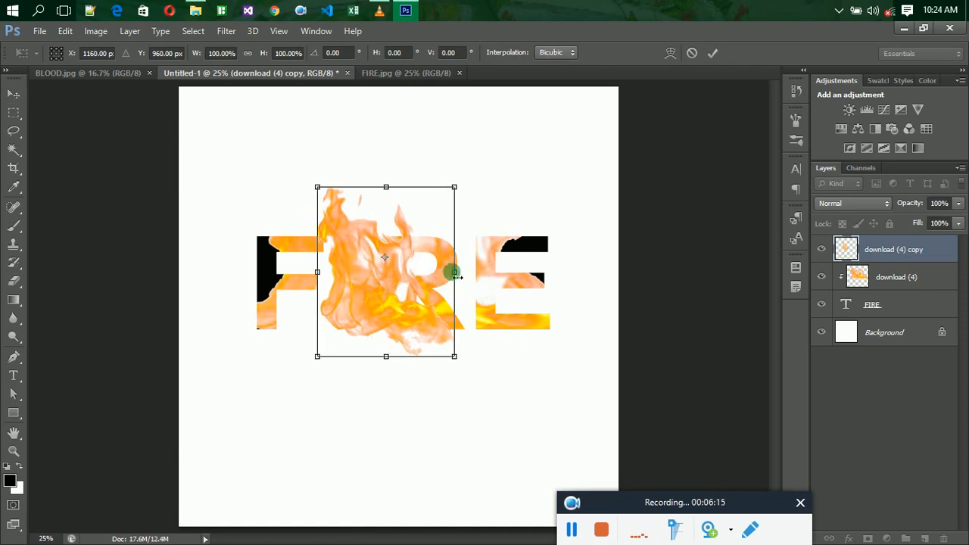
Enlarge the flame copy to about 264% width and 156% height so it spans the whole word, and apply the transform
left_click_drag(454, 273, 598, 286)
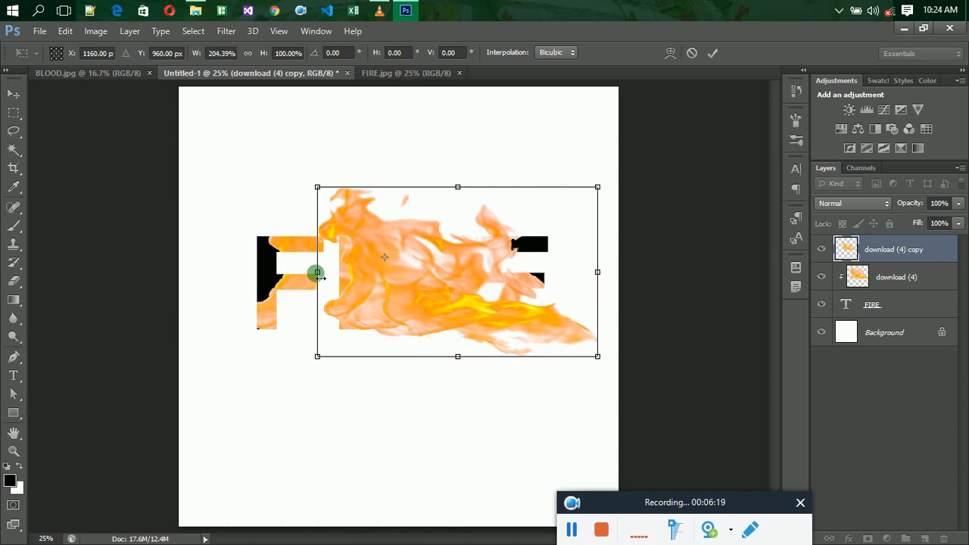
left_click_drag(317, 272, 236, 269)
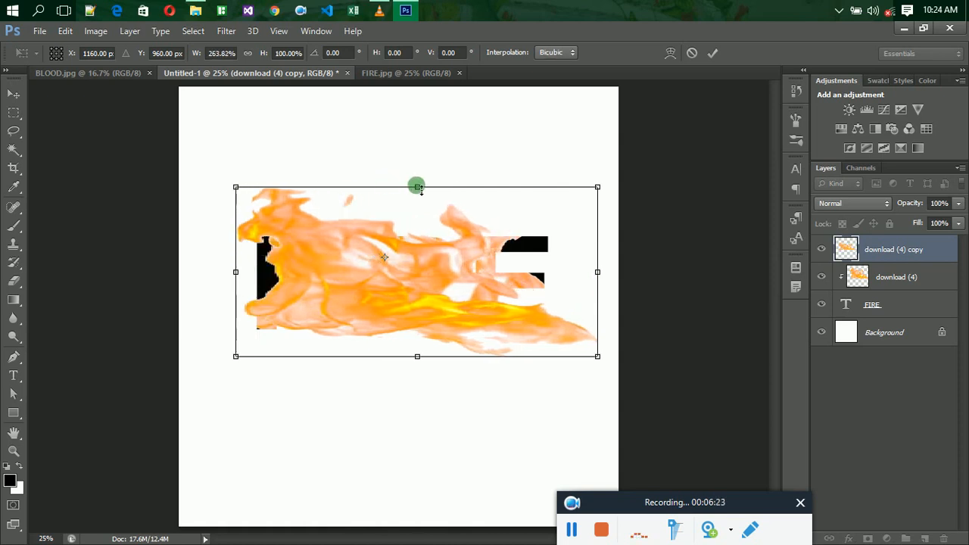
left_click_drag(417, 186, 414, 97)
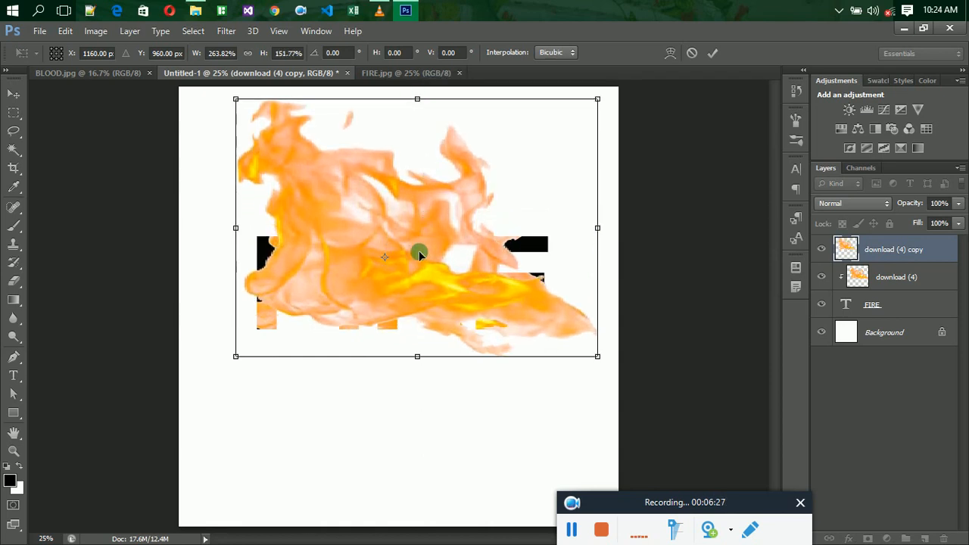
mouse_move(419, 251)
left_mouse_down()
mouse_move(417, 239)
mouse_move(409, 250)
left_mouse_up()
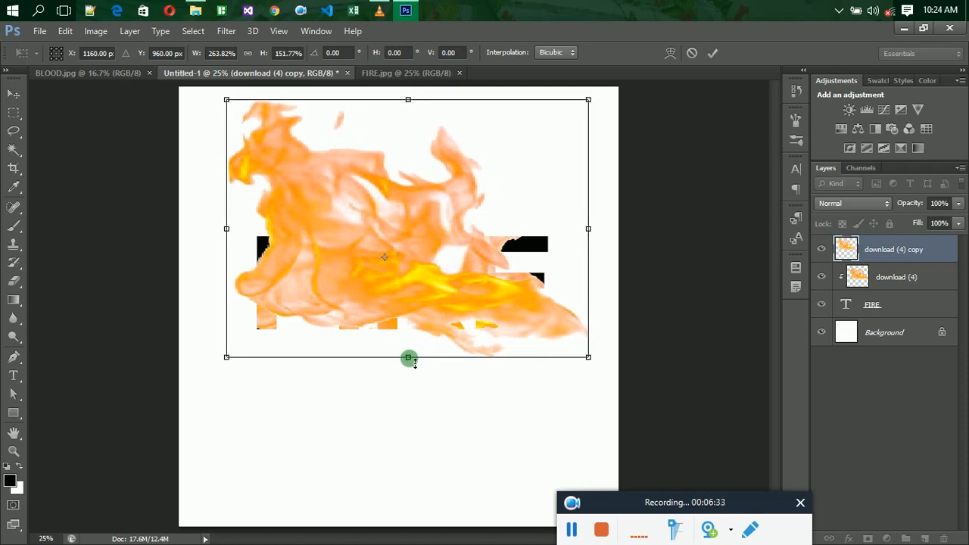
mouse_move(409, 359)
left_mouse_down()
mouse_move(406, 341)
mouse_move(407, 368)
left_mouse_up()
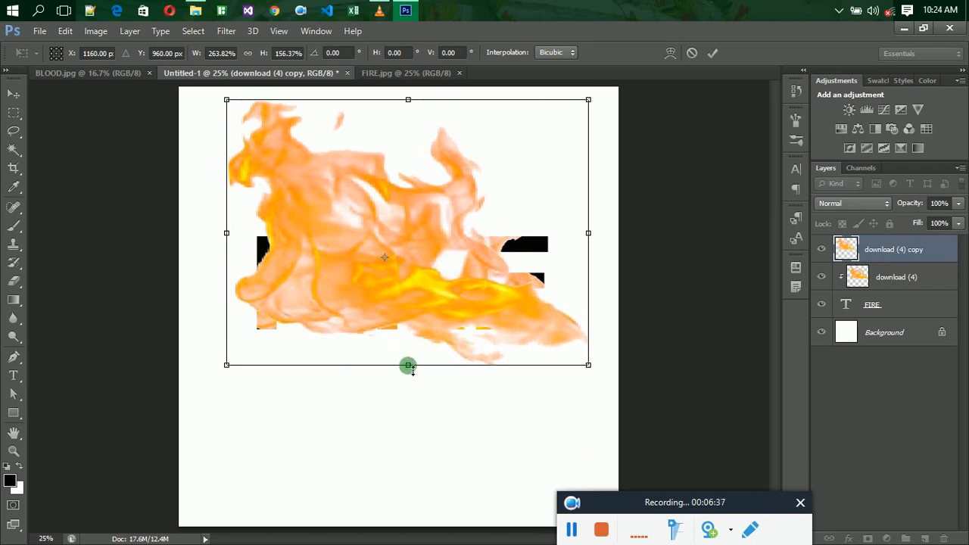
left_click(713, 54)
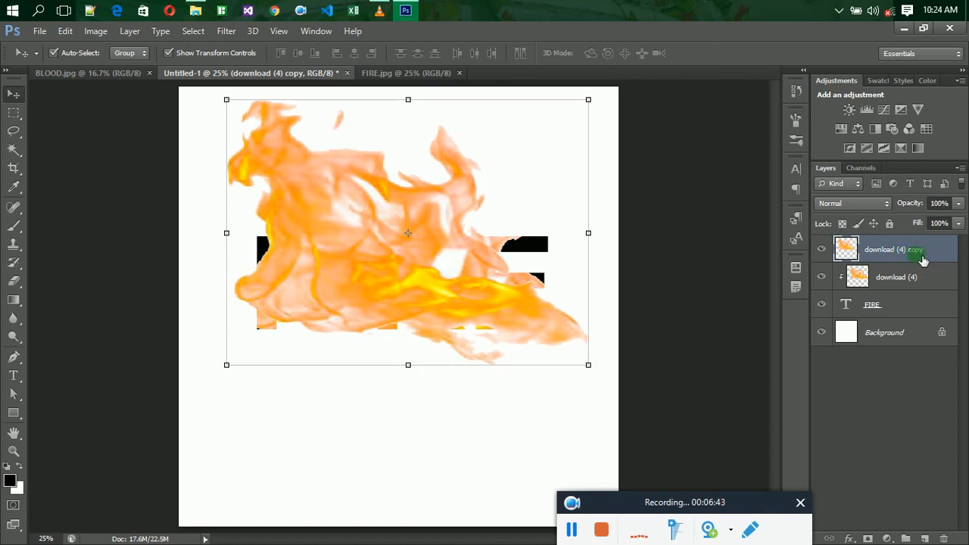
Add an 18 px outside stroke to the FIRE text layer in a yellow sampled from the flame
left_click(888, 306)
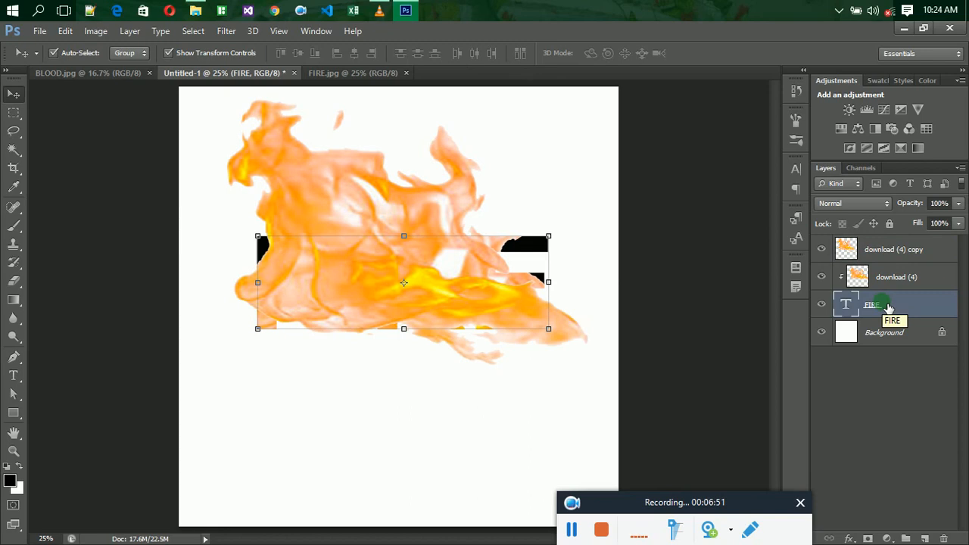
left_click(849, 539)
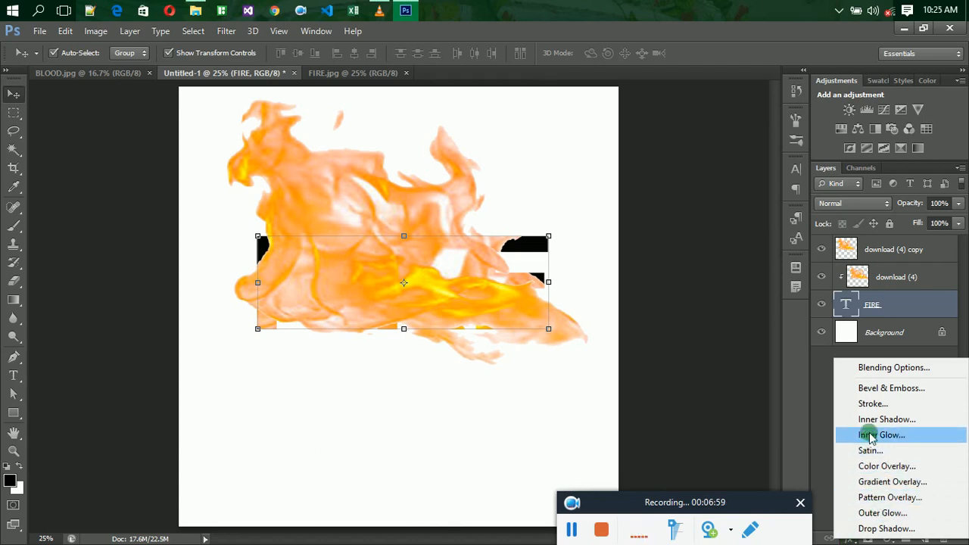
left_click(870, 391)
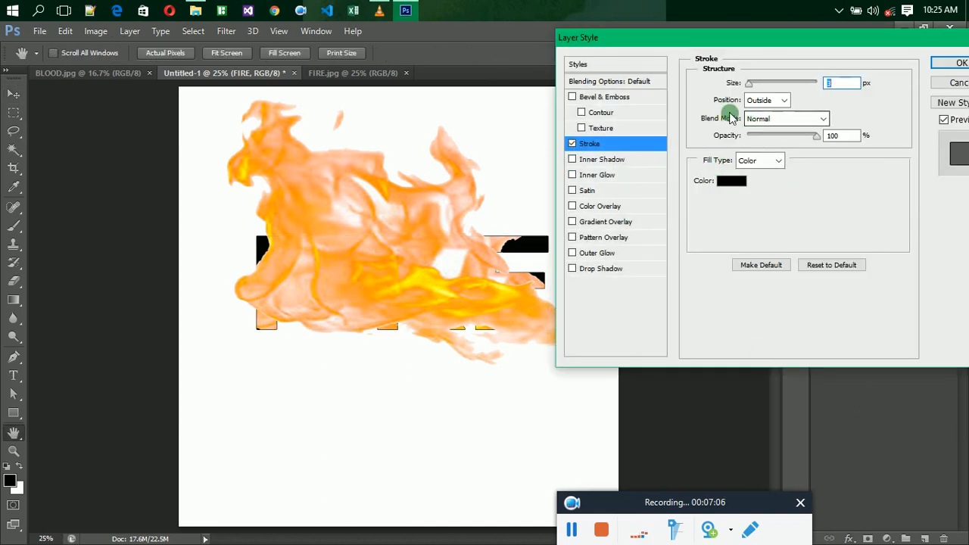
left_click(731, 181)
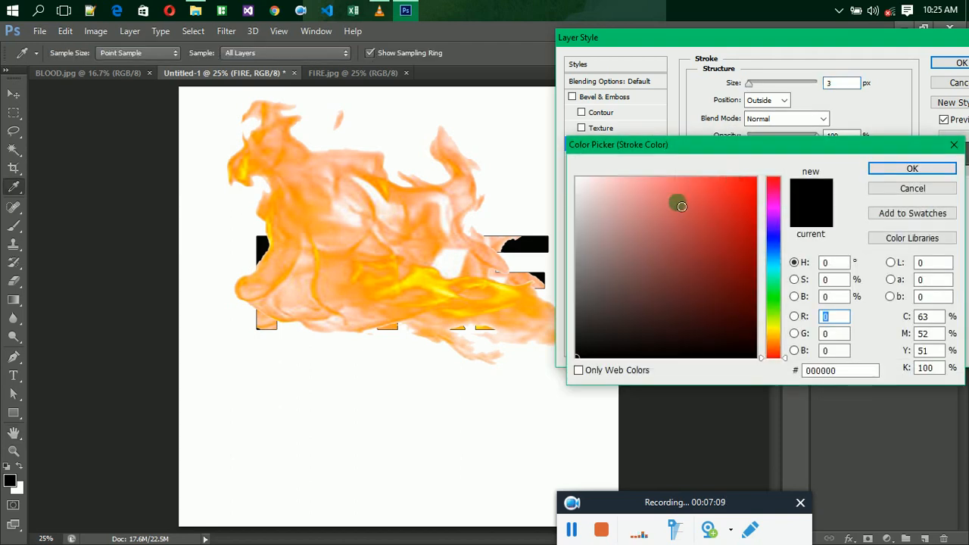
left_click(435, 291)
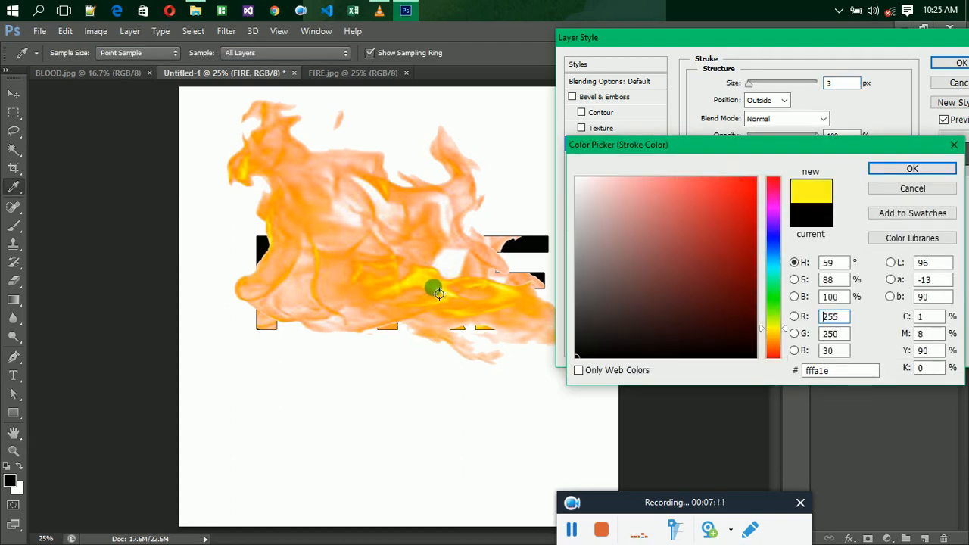
left_click(916, 165)
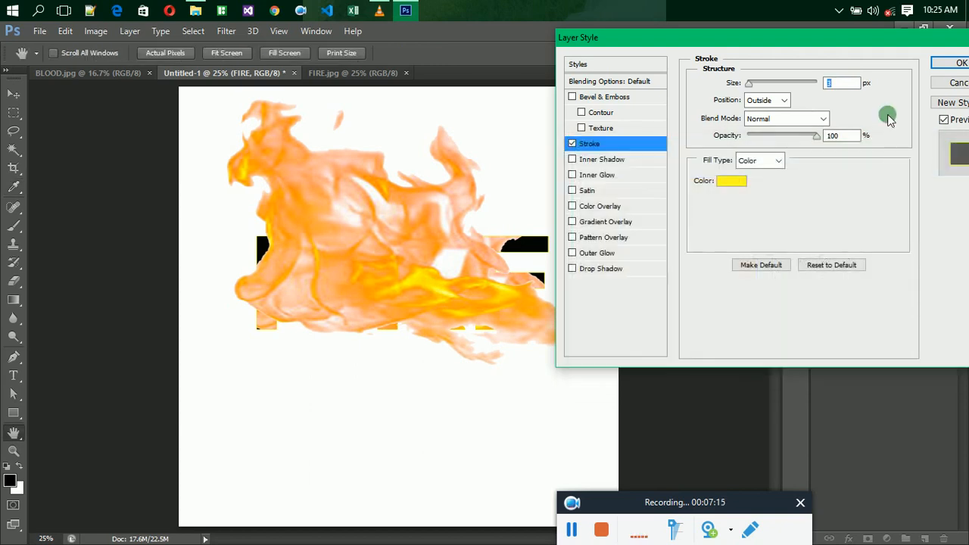
left_click_drag(756, 84, 756, 84)
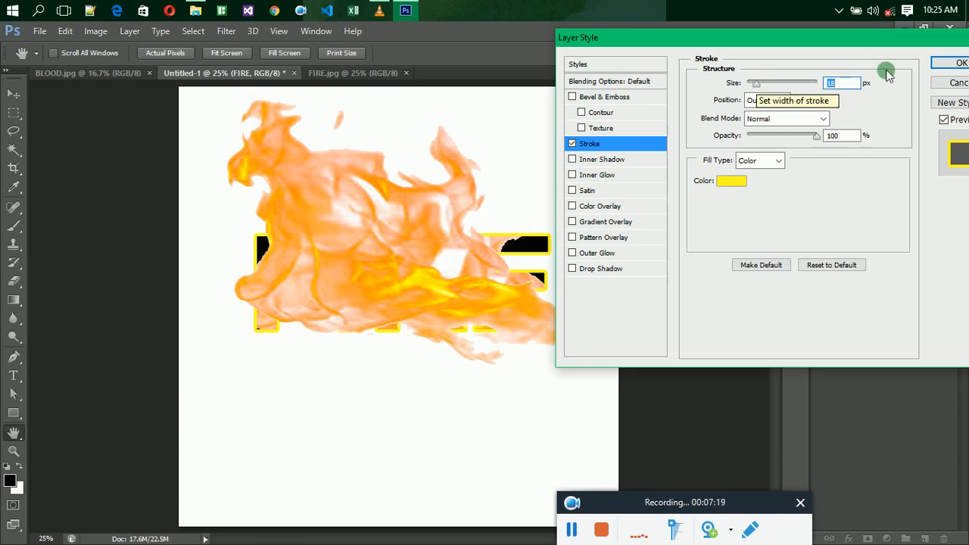
left_click(937, 65)
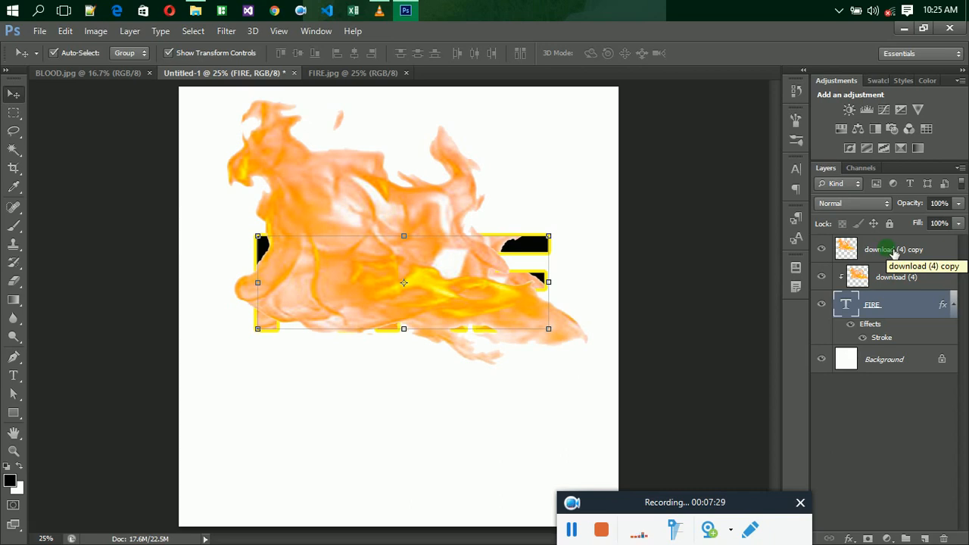
Place the download (4) copy layer directly below the FIRE text layer and widen that flame to about 113%
left_click_drag(895, 253, 917, 348)
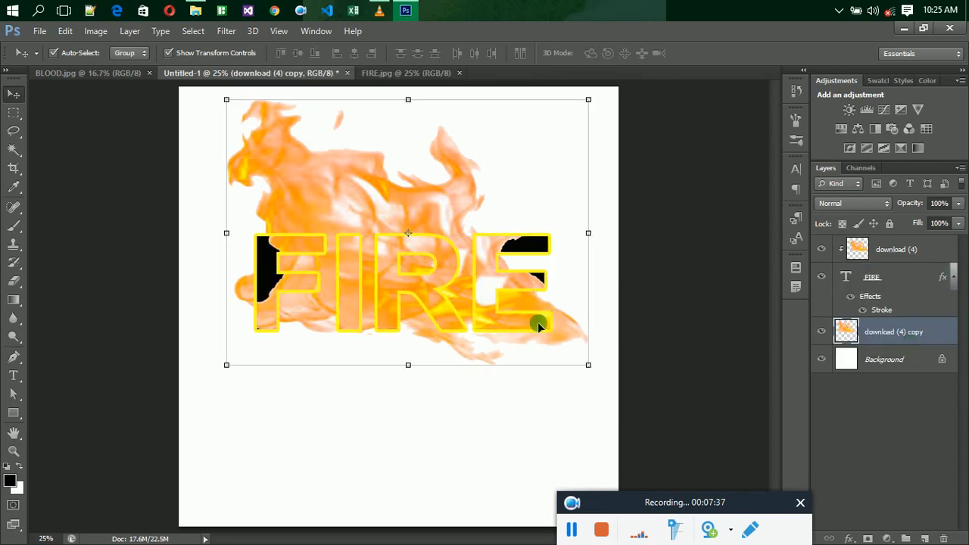
left_click(530, 406)
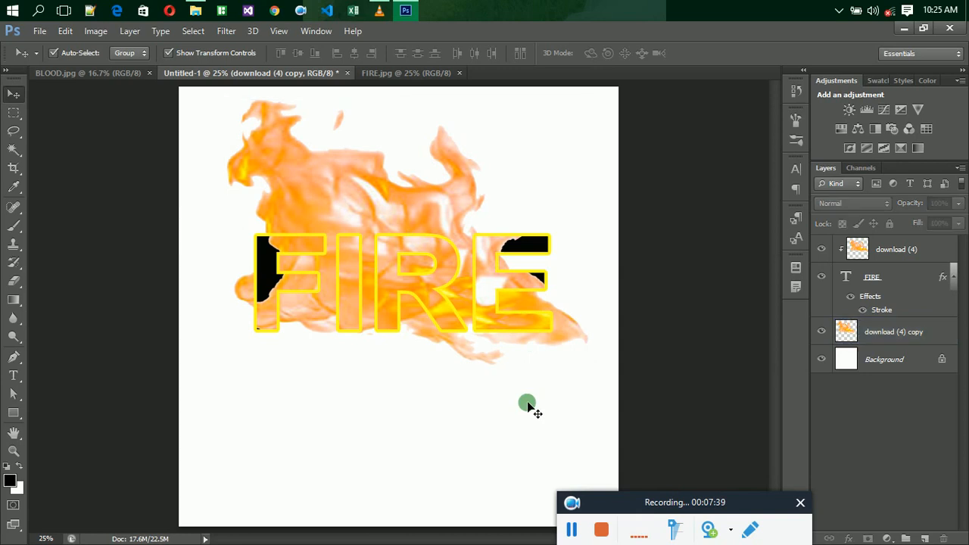
left_click(439, 219)
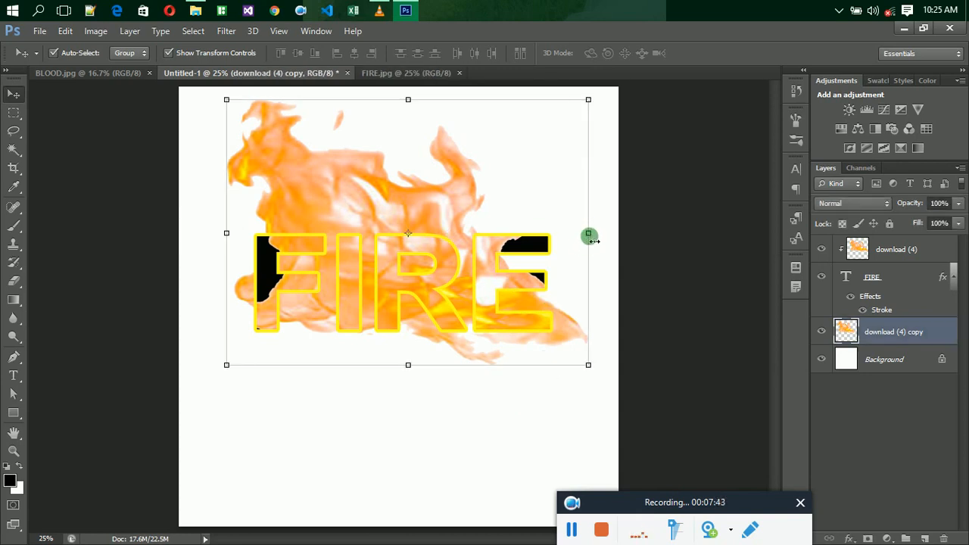
left_click_drag(593, 241, 619, 247)
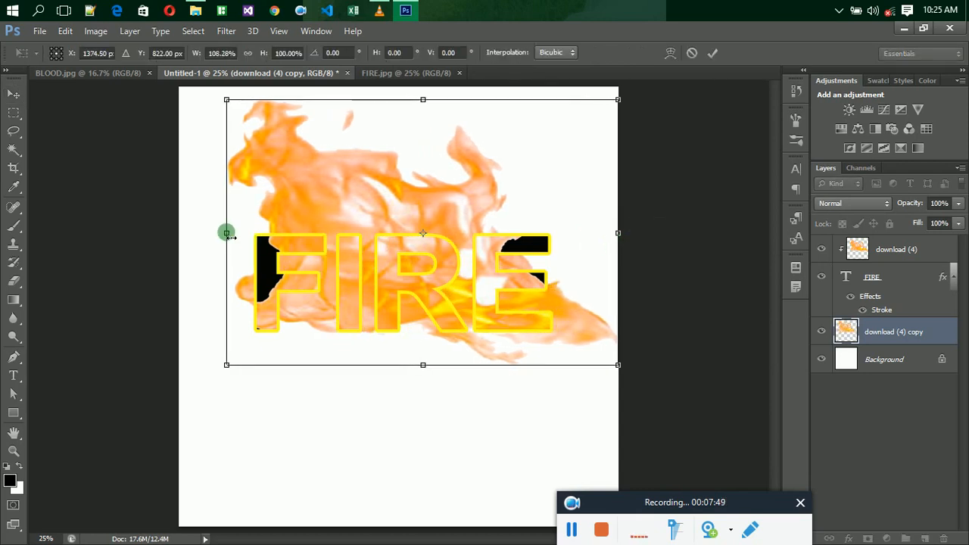
left_click_drag(231, 237, 214, 237)
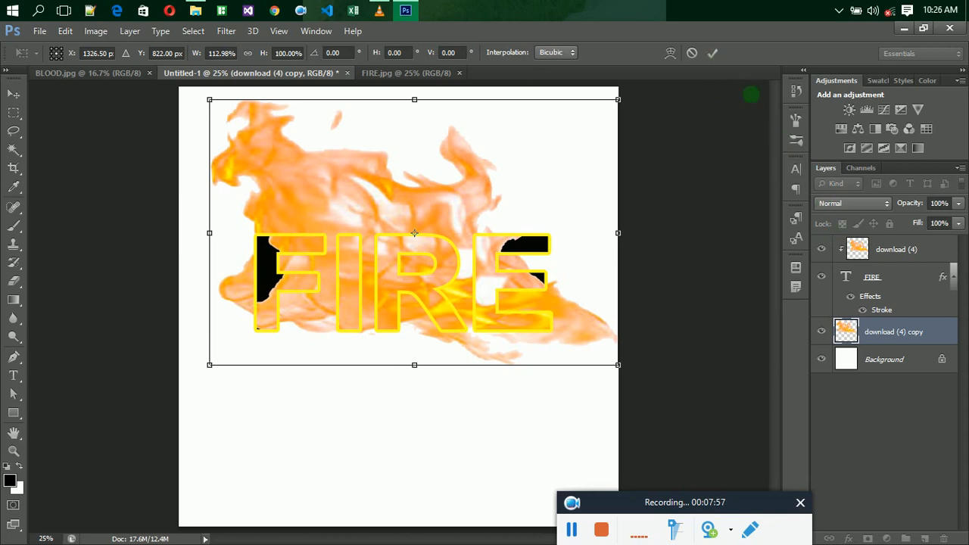
left_click(714, 55)
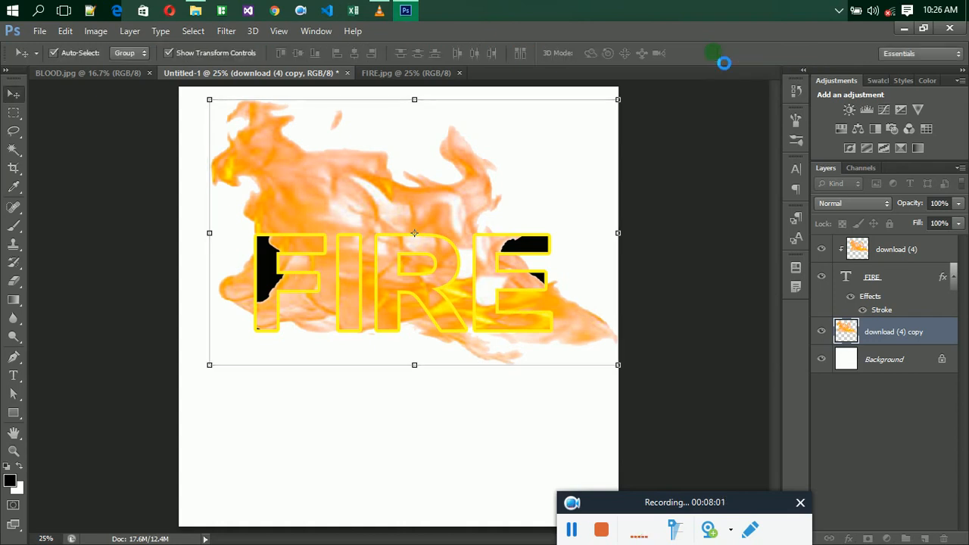